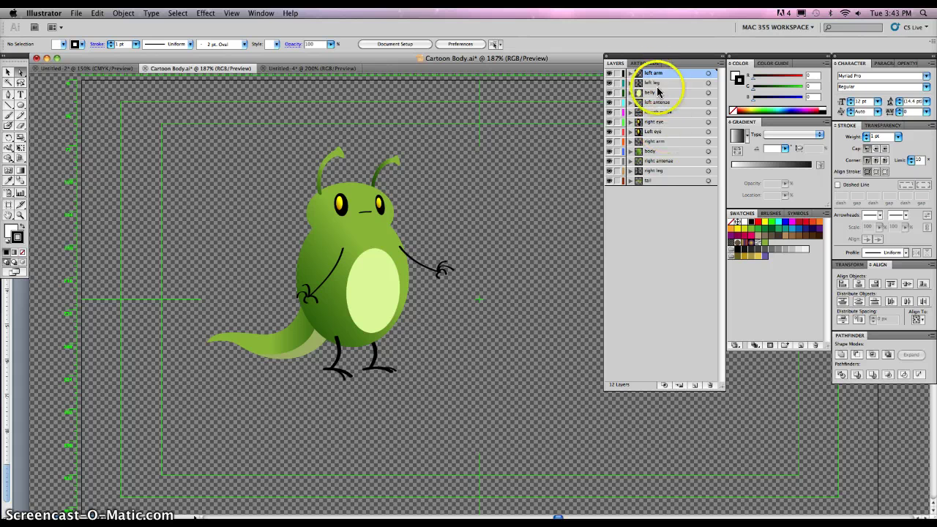
Hide the olive monster's arm, leg, belly, antenna, eye, body and tail layers one by one.
{"action": "left_click", "coordinate": [609, 73]}
{"action": "left_click", "coordinate": [609, 84]}
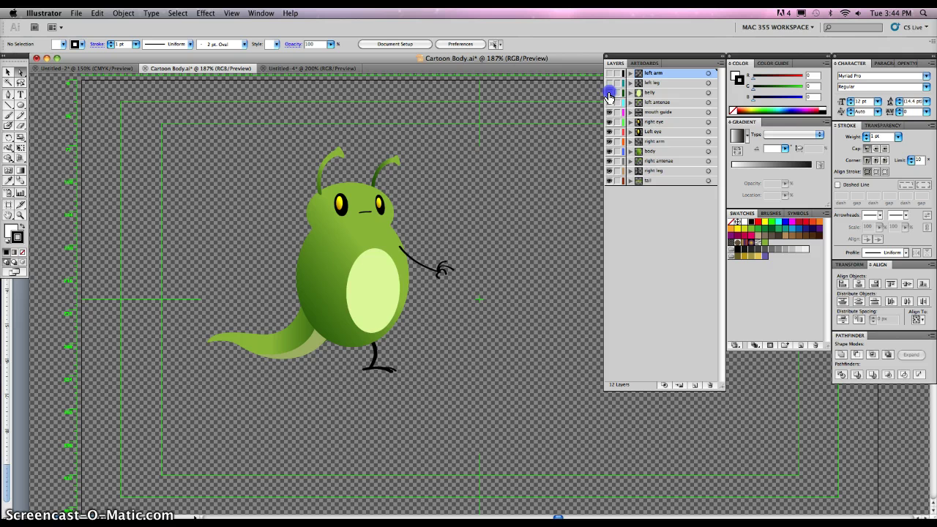
{"action": "left_click", "coordinate": [609, 92]}
{"action": "left_click", "coordinate": [609, 102]}
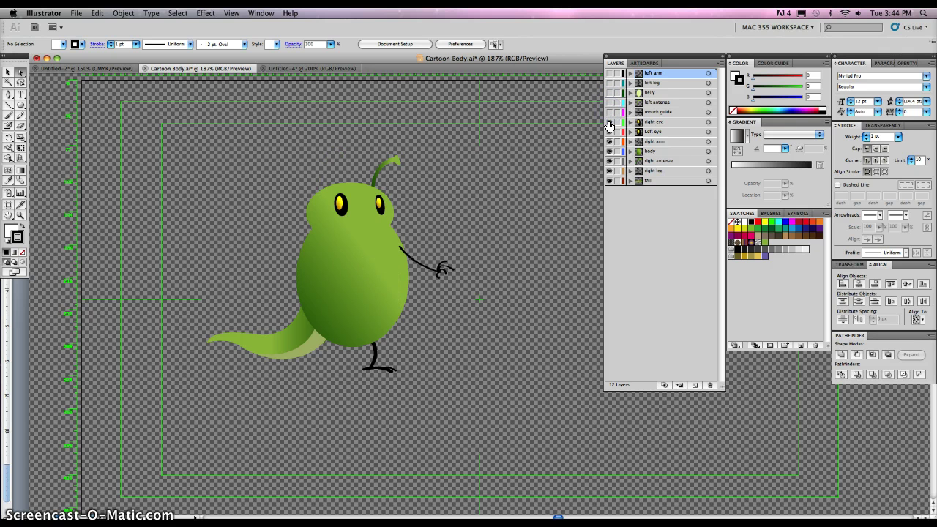
{"action": "left_click", "coordinate": [609, 122]}
{"action": "left_click", "coordinate": [609, 141]}
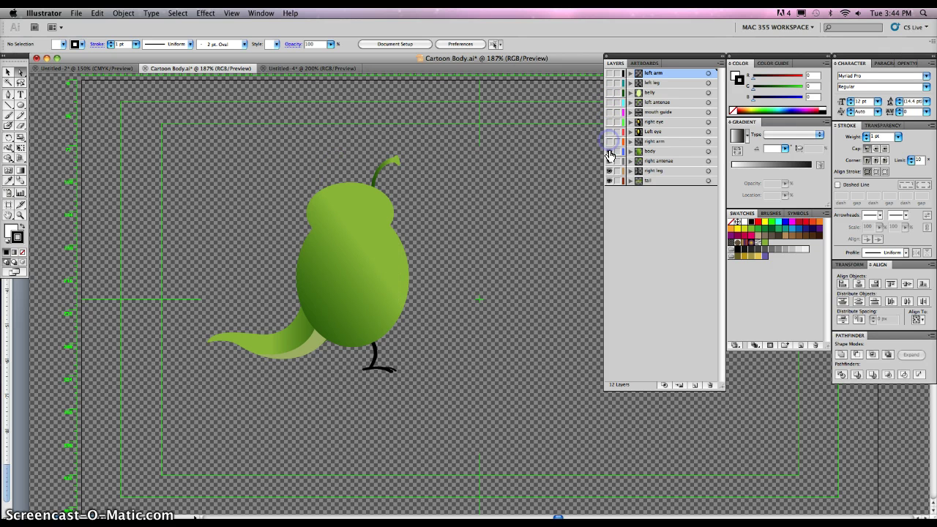
{"action": "left_click", "coordinate": [609, 151]}
{"action": "left_click", "coordinate": [609, 162]}
{"action": "left_click", "coordinate": [609, 171]}
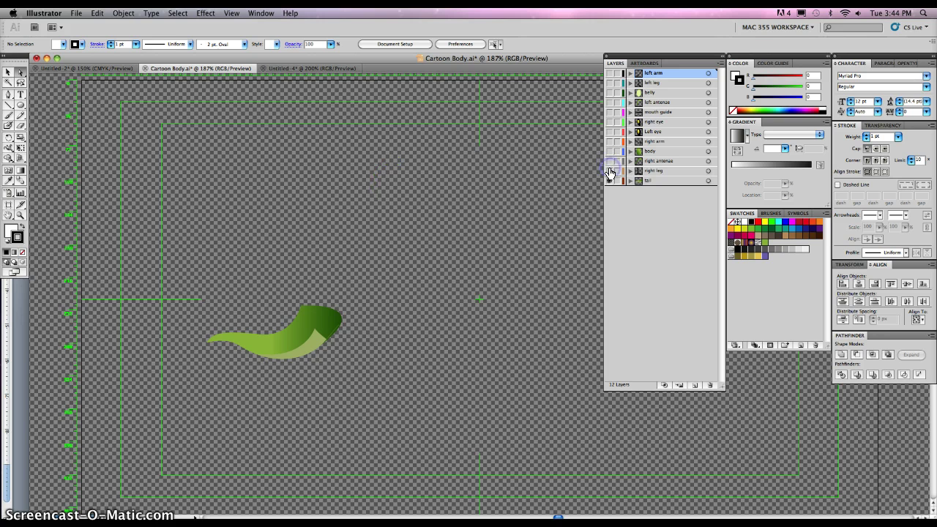
{"action": "left_click", "coordinate": [608, 177]}
Toggle outline view on and off, then turn every hidden layer back on.
{"action": "key", "text": "super+y"}
{"action": "left_click", "coordinate": [608, 180]}
{"action": "key", "text": "super+y"}
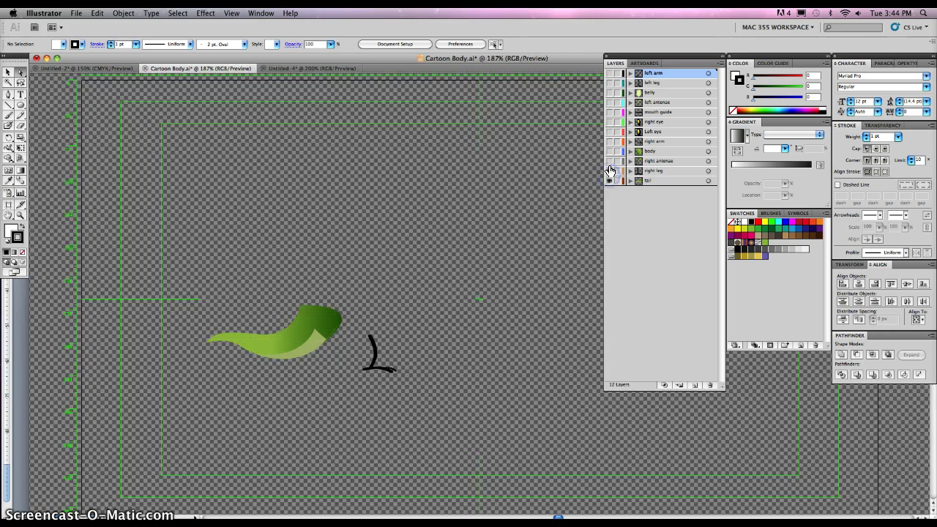
{"action": "left_click_drag", "start_coordinate": [609, 157], "coordinate": [609, 73]}
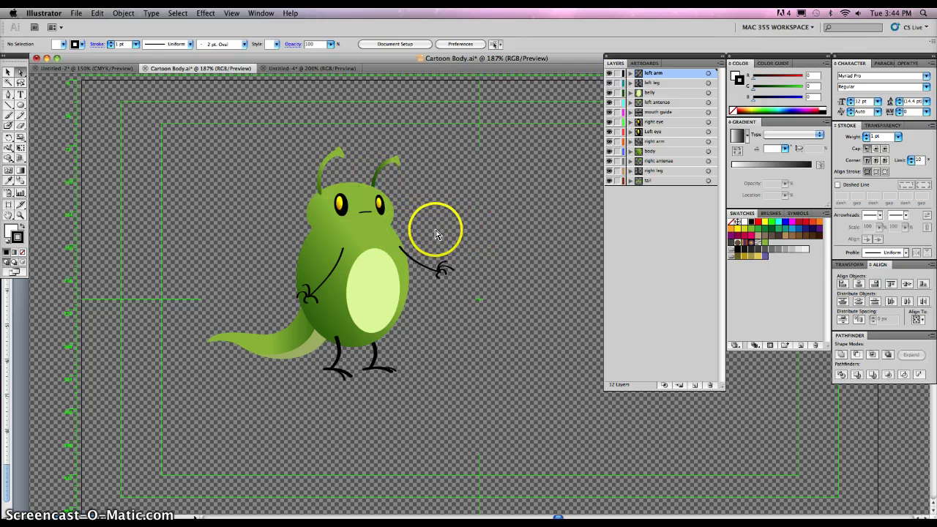
In the Untitled-4 pink monster document, hide the feet, left arm, shin, quad and left horn layers.
{"action": "left_click", "coordinate": [305, 68]}
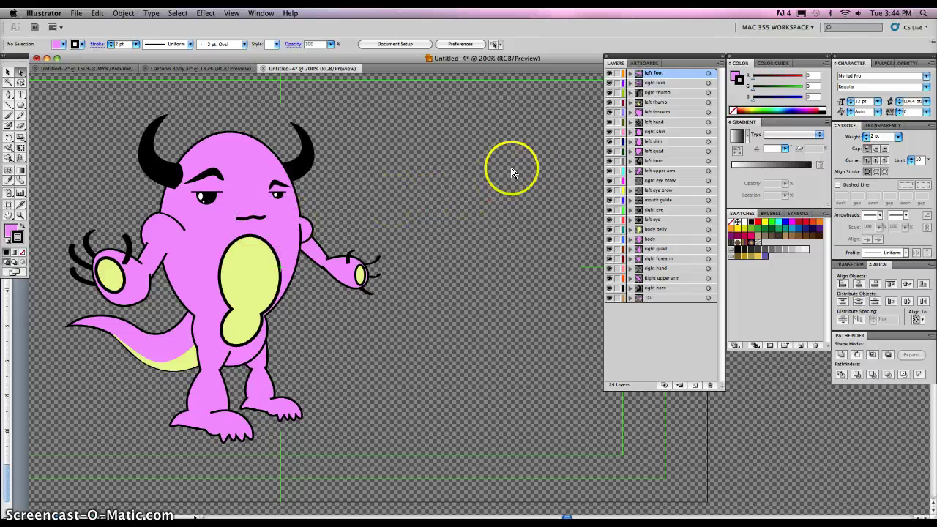
{"action": "left_click", "coordinate": [609, 73]}
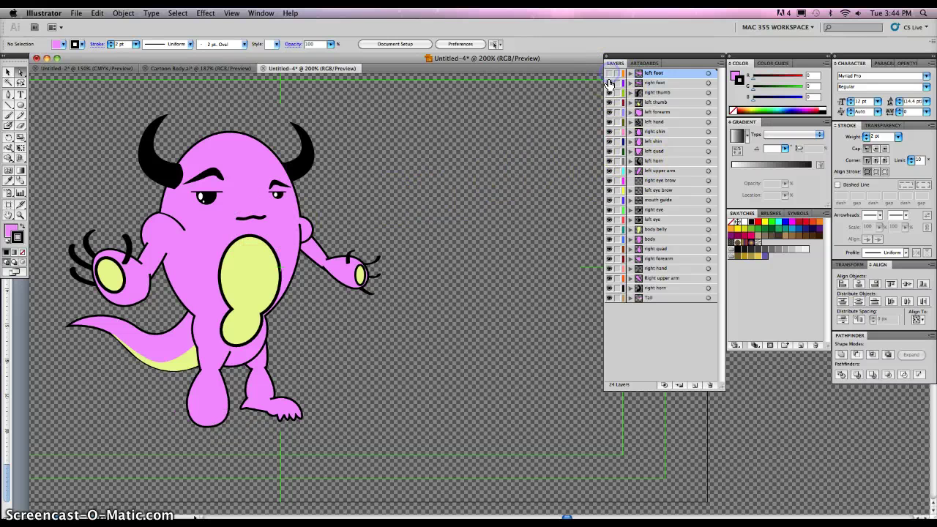
{"action": "left_click", "coordinate": [609, 82]}
{"action": "left_click", "coordinate": [609, 102]}
{"action": "left_click", "coordinate": [609, 111]}
{"action": "left_click", "coordinate": [610, 121]}
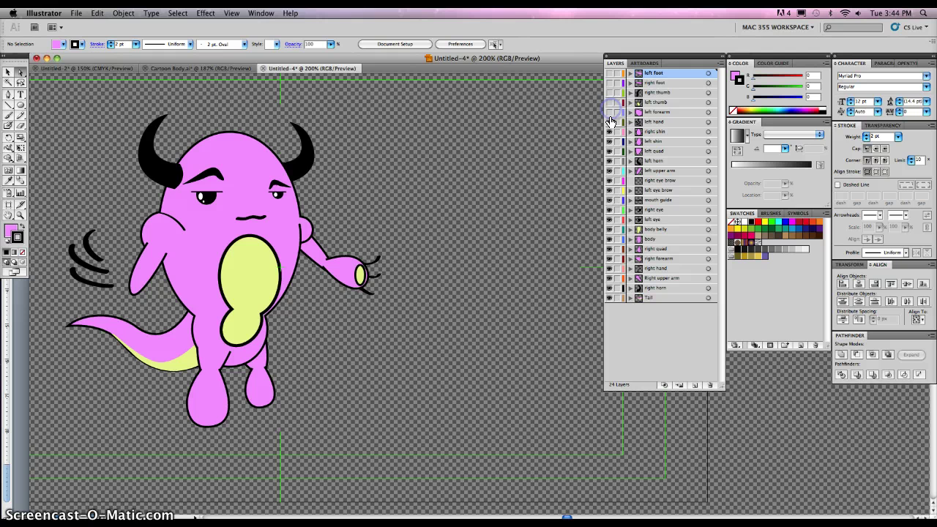
{"action": "left_click", "coordinate": [609, 131]}
{"action": "left_click", "coordinate": [609, 141]}
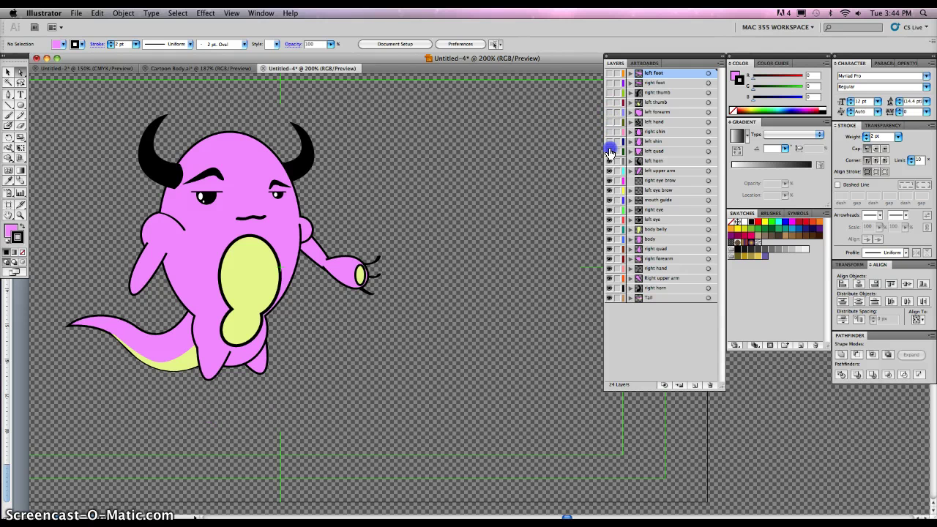
{"action": "left_click", "coordinate": [609, 151]}
{"action": "left_click", "coordinate": [608, 160]}
{"action": "left_click", "coordinate": [609, 171]}
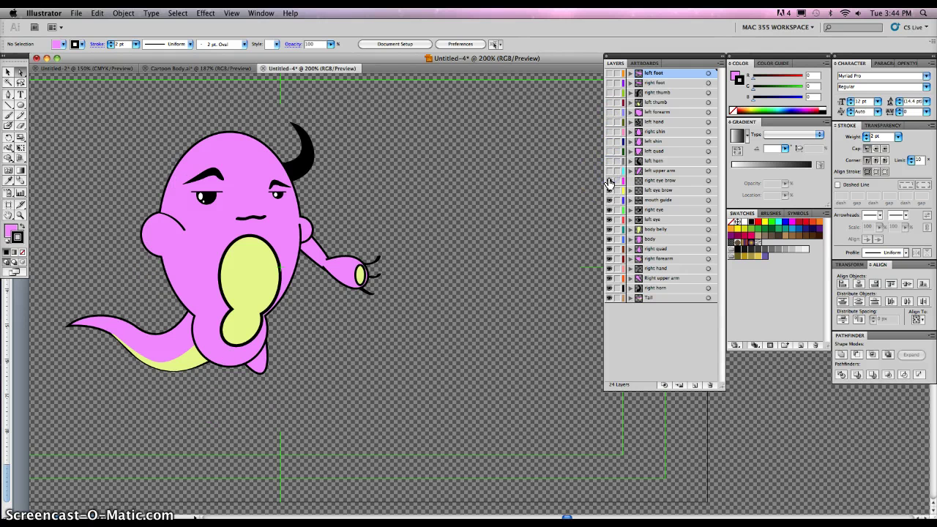
Hide the eyebrow, eye, belly, body, right quad, right arm and right horn layers.
{"action": "left_click", "coordinate": [609, 189]}
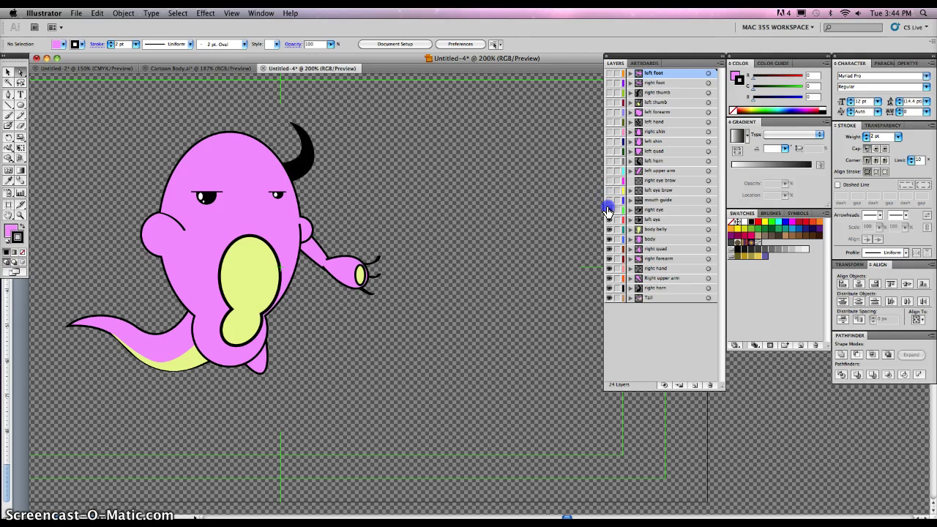
{"action": "left_click", "coordinate": [609, 219]}
{"action": "left_click", "coordinate": [609, 229]}
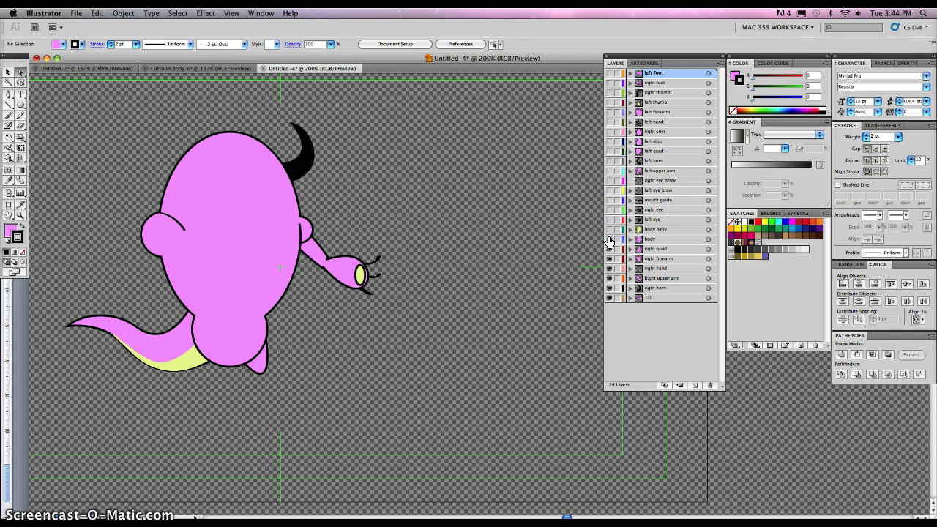
{"action": "left_click_drag", "start_coordinate": [609, 239], "coordinate": [609, 251]}
{"action": "left_click", "coordinate": [609, 258]}
{"action": "left_click", "coordinate": [609, 268]}
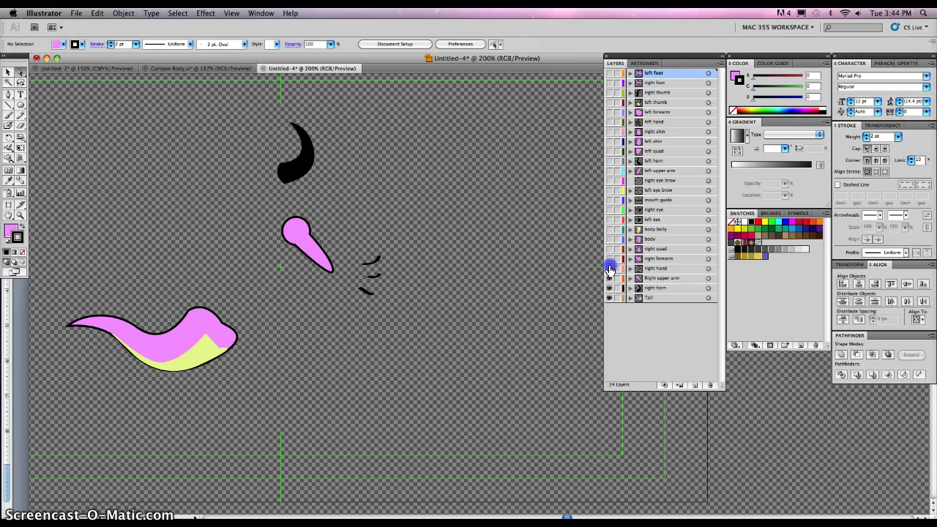
{"action": "left_click", "coordinate": [609, 278]}
{"action": "left_click", "coordinate": [609, 287]}
Make all of the pink monster's hidden layers visible again.
{"action": "left_click", "coordinate": [609, 288]}
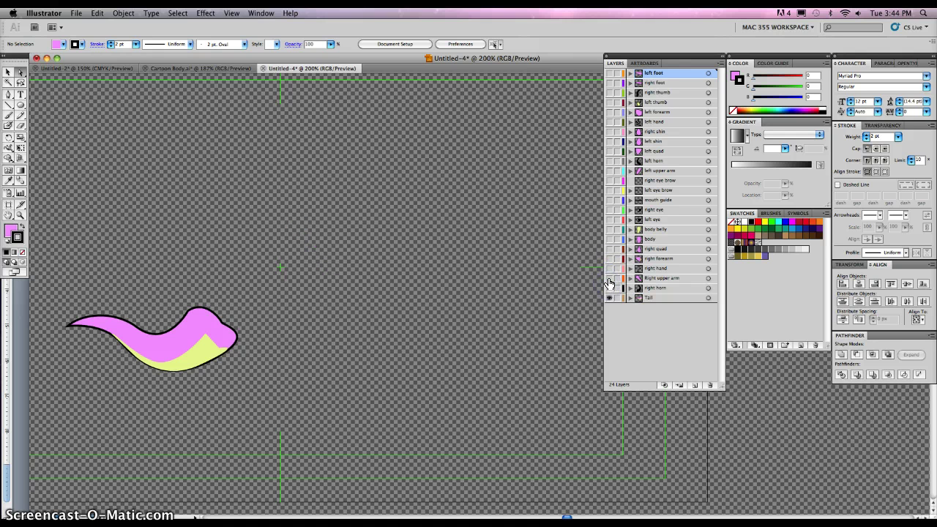
{"action": "left_click", "coordinate": [609, 278]}
{"action": "left_click", "coordinate": [609, 287]}
{"action": "left_click", "coordinate": [609, 258]}
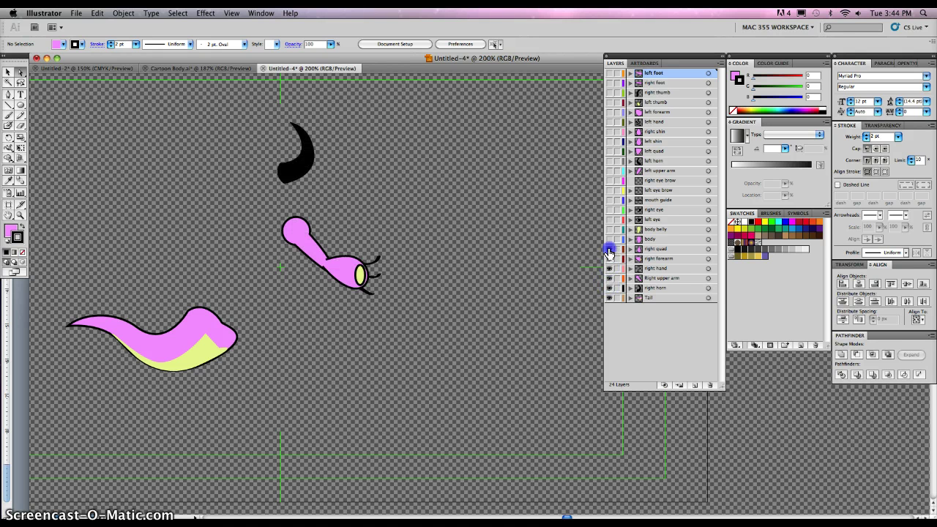
{"action": "left_click_drag", "start_coordinate": [609, 167], "coordinate": [611, 129]}
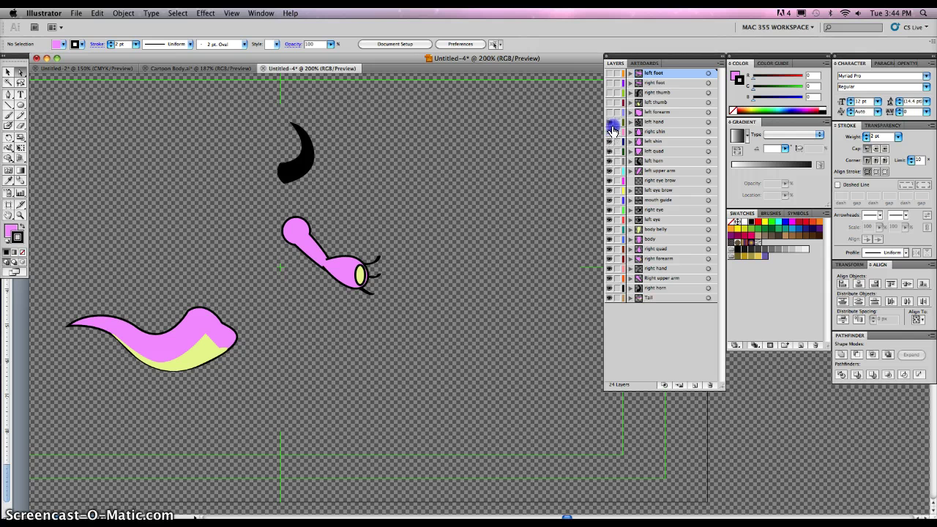
{"action": "left_click", "coordinate": [607, 78], "text": "alt"}
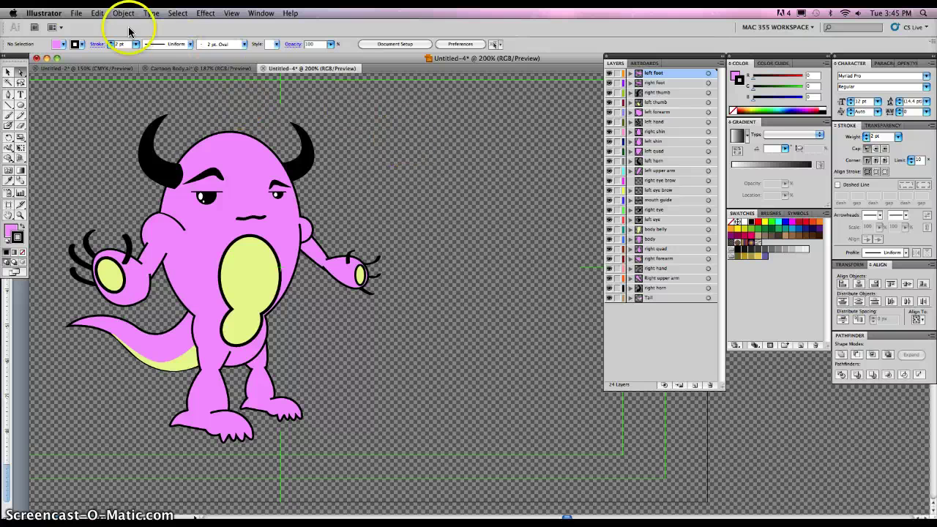
Start a new document using the Video and Film profile at NTSC DV Widescreen, 873 × 480 px.
{"action": "left_click", "coordinate": [76, 13]}
{"action": "key", "text": "Return"}
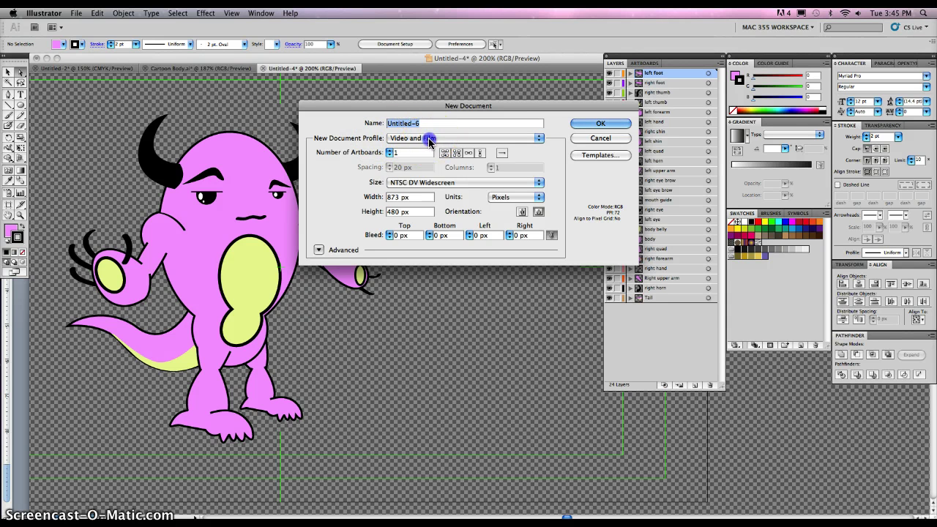
{"action": "left_click", "coordinate": [430, 139]}
{"action": "left_click", "coordinate": [412, 112]}
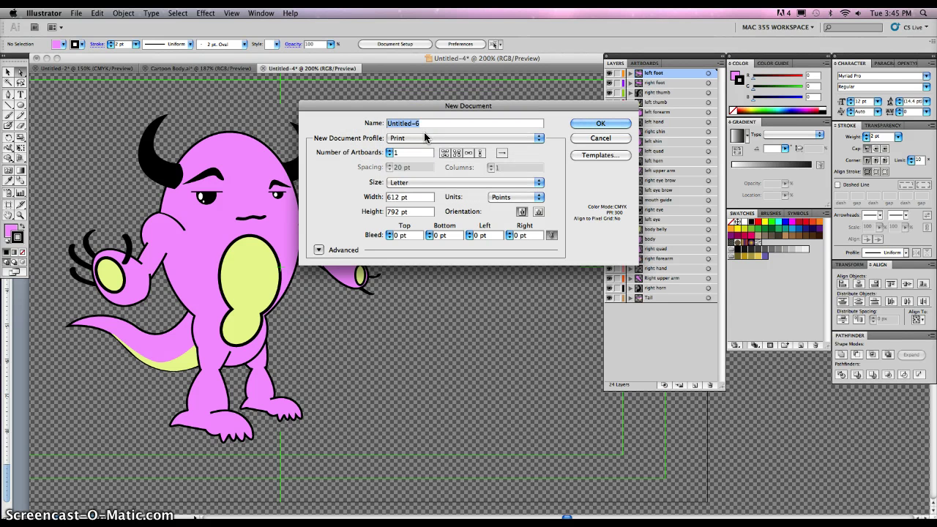
{"action": "left_click", "coordinate": [426, 140]}
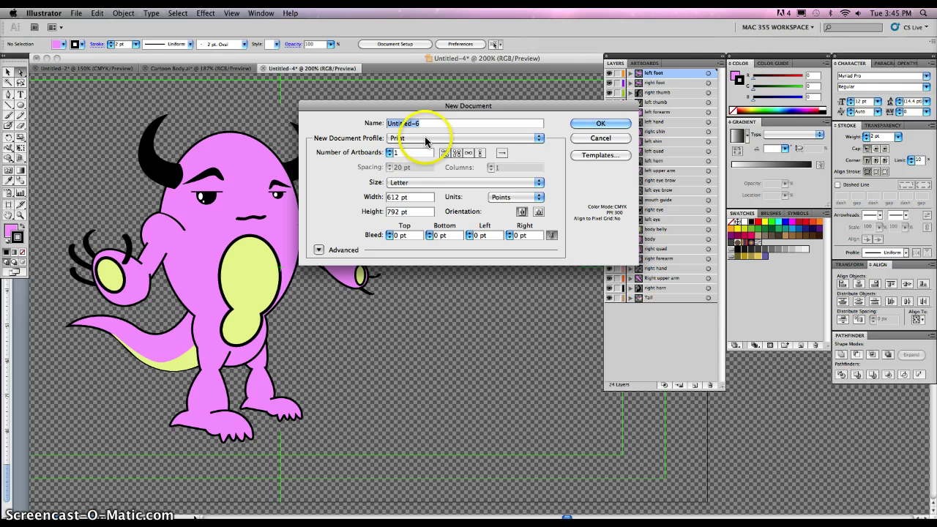
{"action": "left_click", "coordinate": [415, 137]}
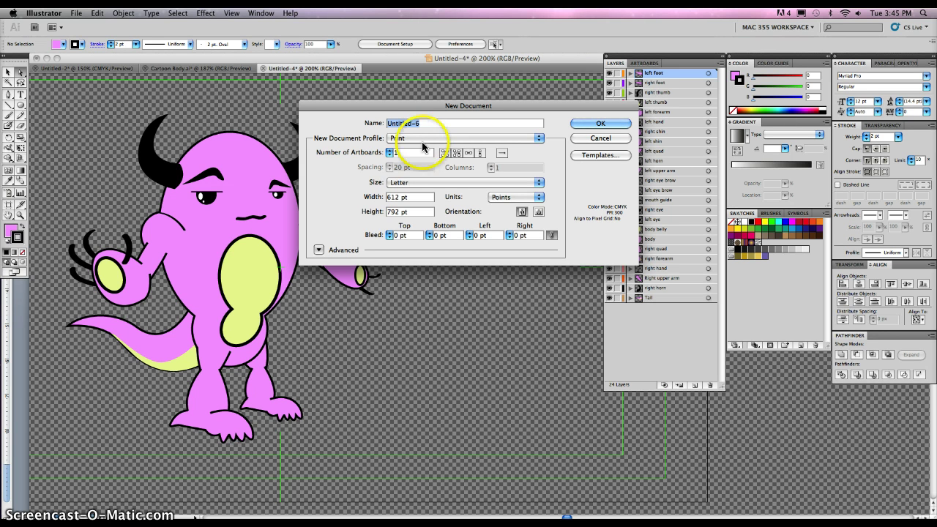
{"action": "left_click", "coordinate": [414, 164]}
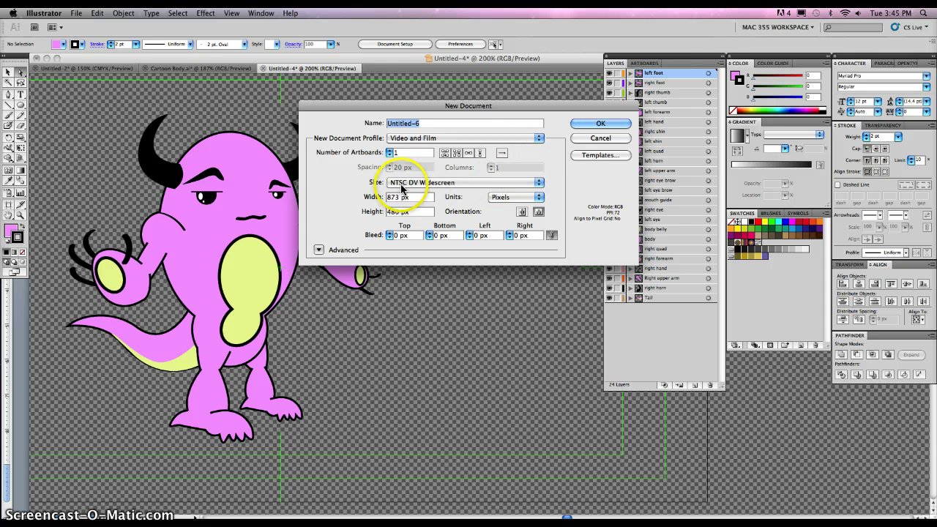
{"action": "left_click", "coordinate": [486, 182]}
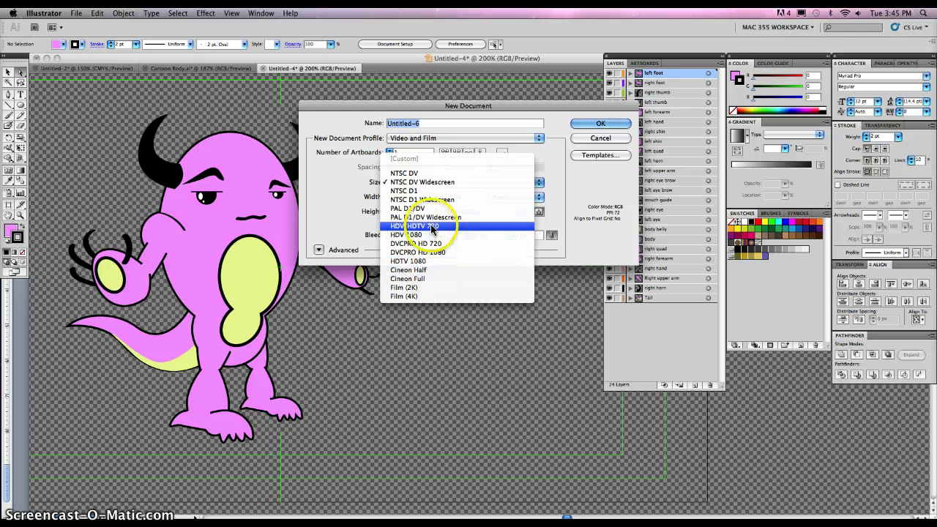
{"action": "left_click", "coordinate": [430, 182]}
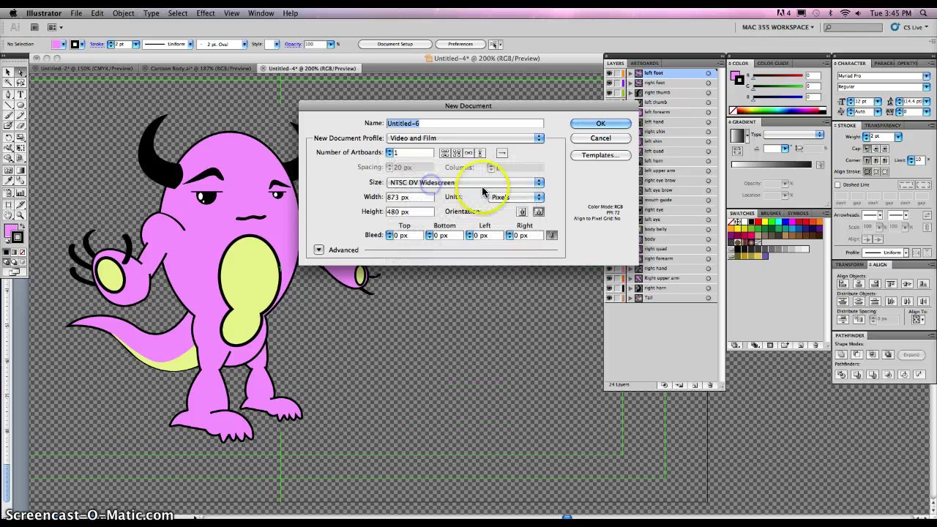
{"action": "left_click", "coordinate": [591, 125]}
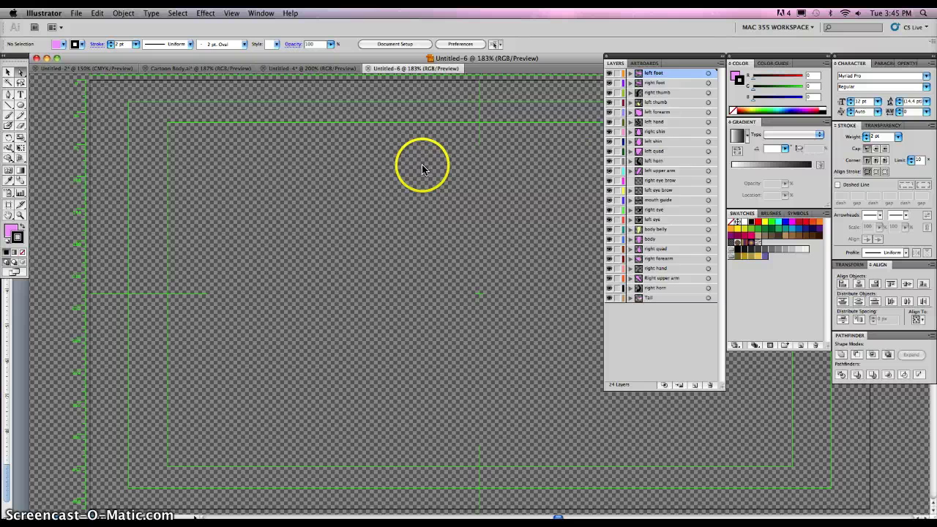
Add several new layers in the Layers panel.
{"action": "scroll", "coordinate": [454, 190], "scroll_direction": "right", "scroll_amount": 3}
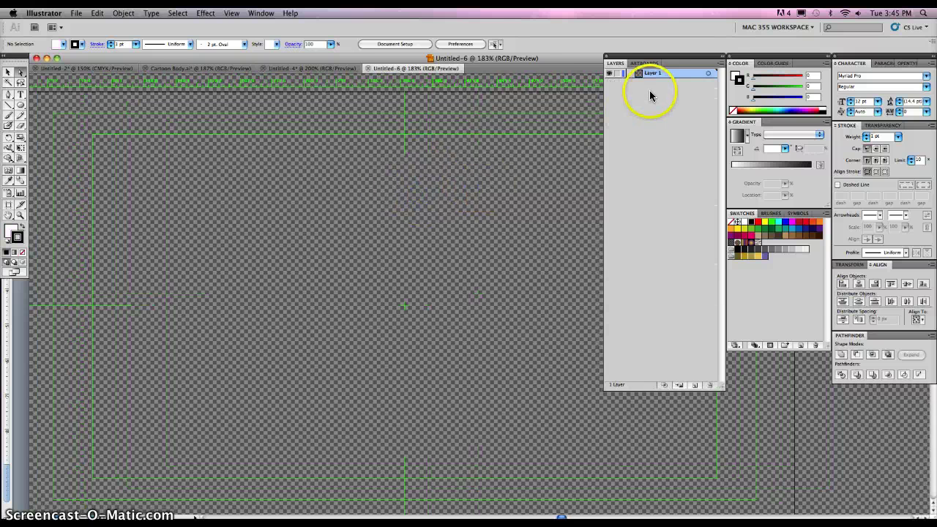
{"action": "left_click", "coordinate": [696, 387]}
{"action": "left_click", "coordinate": [695, 386]}
{"action": "left_click", "coordinate": [695, 385]}
{"action": "left_click", "coordinate": [695, 385]}
{"action": "left_click", "coordinate": [695, 385]}
{"action": "left_click", "coordinate": [695, 386]}
{"action": "left_click", "coordinate": [695, 386]}
{"action": "left_click", "coordinate": [695, 386]}
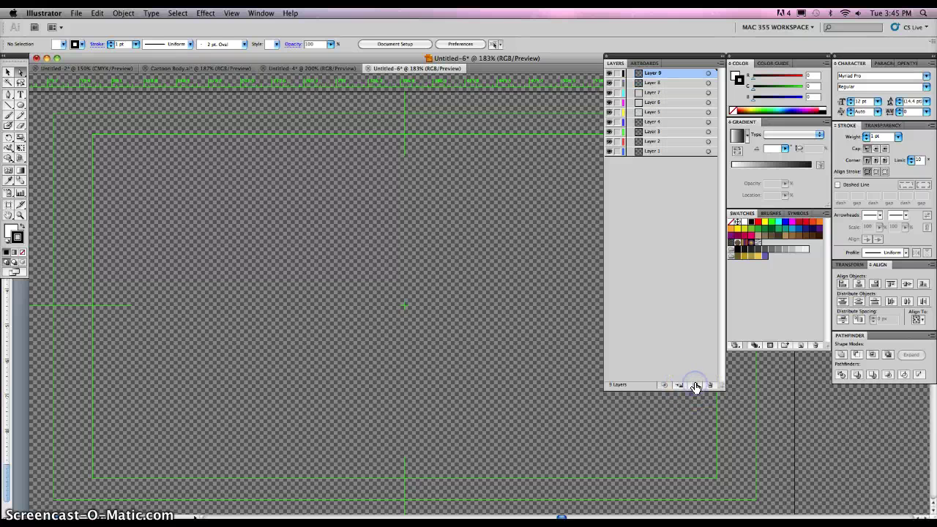
Rename the first three layers to body, left leg and right leg.
{"action": "double_click", "coordinate": [650, 150]}
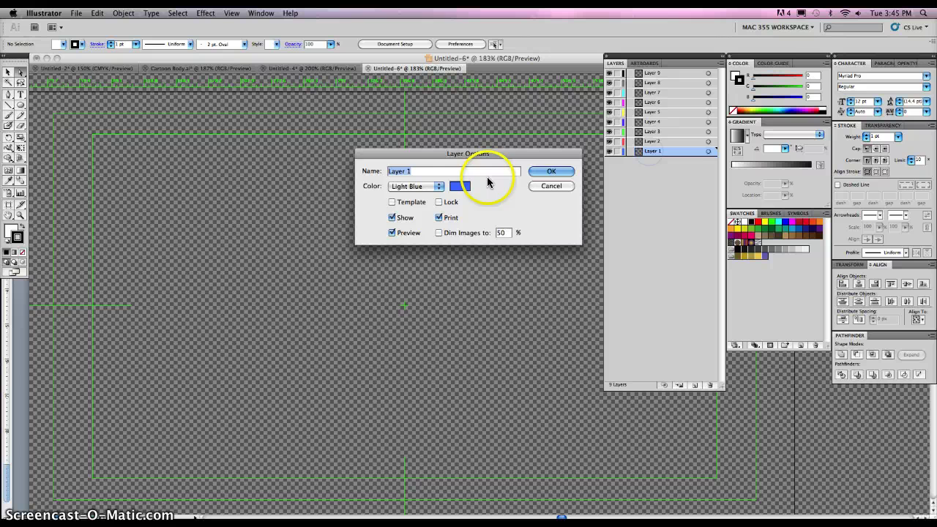
{"action": "type", "text": "bol"}
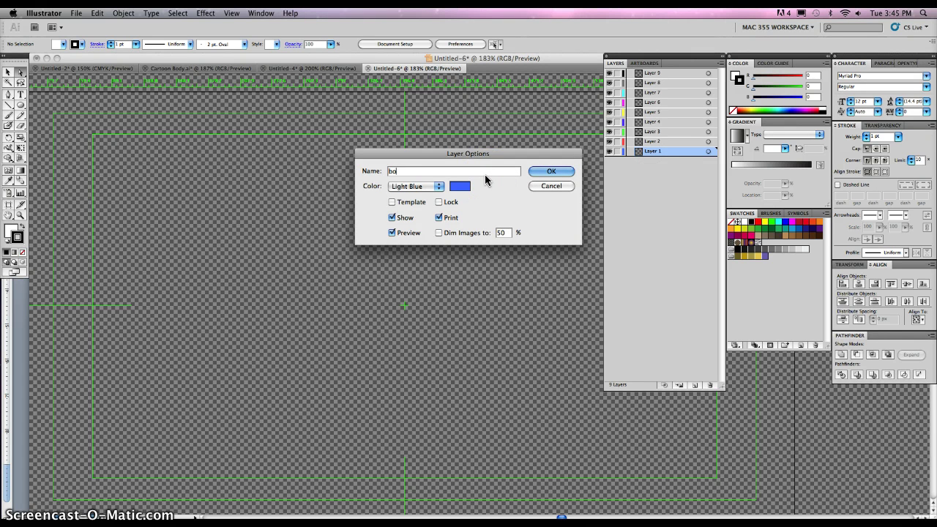
{"action": "key", "text": "Return"}
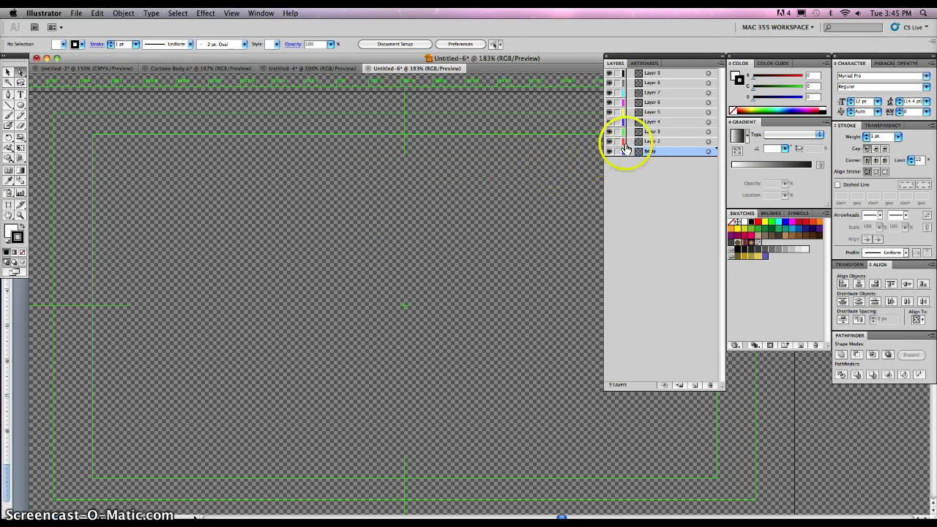
{"action": "double_click", "coordinate": [650, 142]}
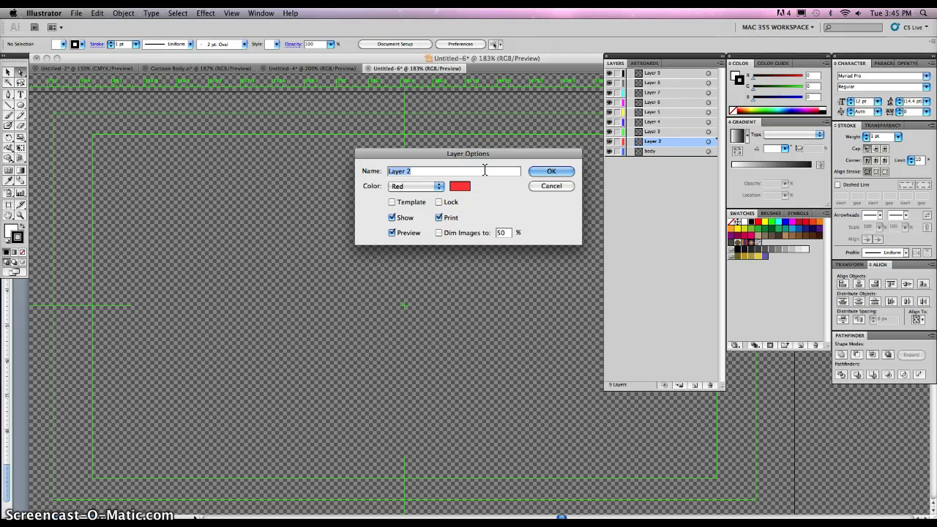
{"action": "key", "text": "BackSpace"}
{"action": "left_click", "coordinate": [545, 172]}
{"action": "double_click", "coordinate": [650, 132]}
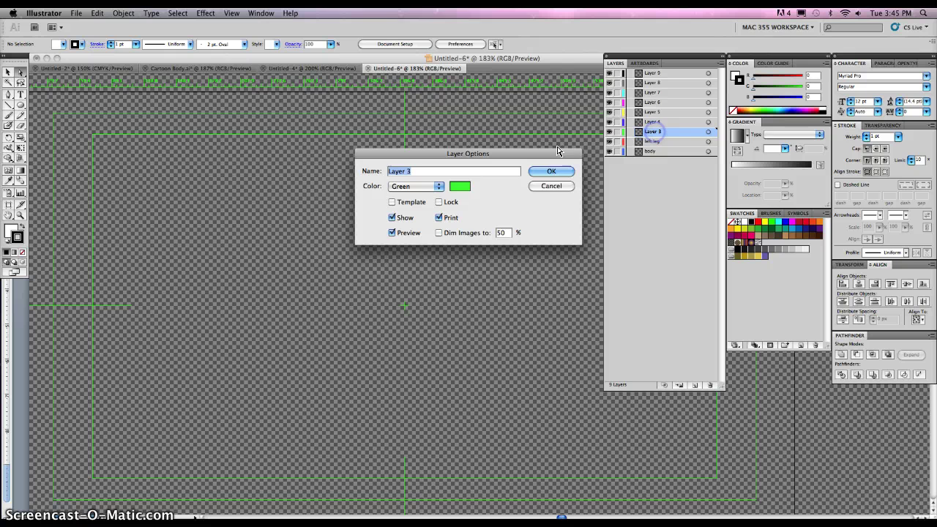
{"action": "left_click", "coordinate": [548, 150]}
{"action": "type", "text": "right leg"}
{"action": "left_click", "coordinate": [548, 170]}
Rename Layers 4, 5 and 6 to head, left arm and right arm.
{"action": "double_click", "coordinate": [649, 122]}
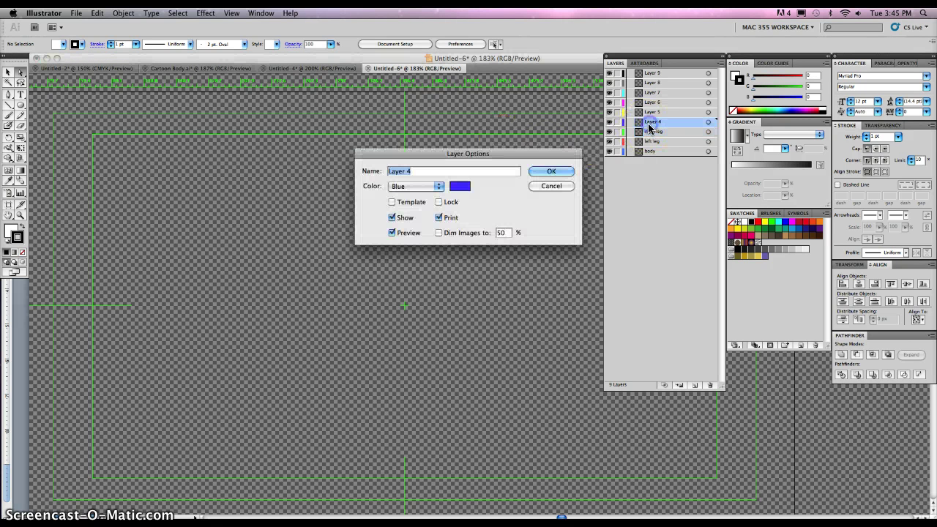
{"action": "key", "text": "Return"}
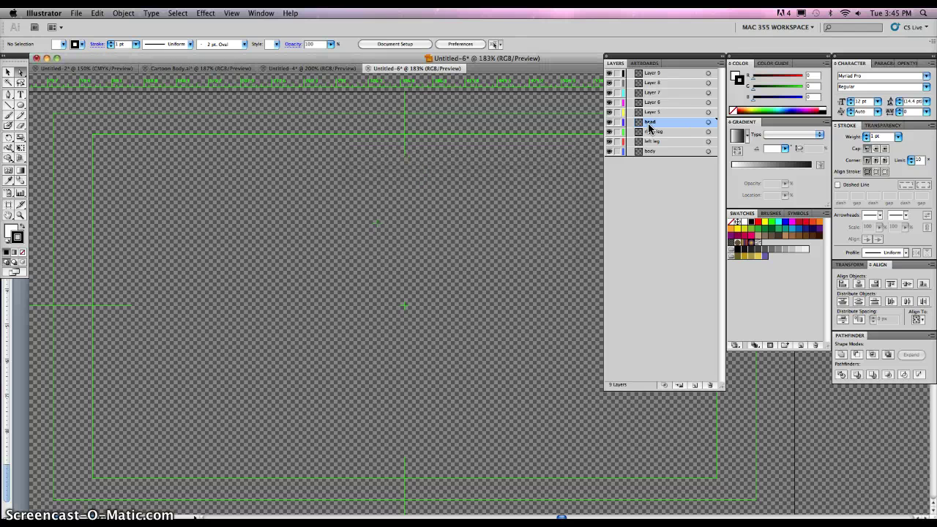
{"action": "left_click", "coordinate": [670, 107]}
{"action": "double_click", "coordinate": [658, 111]}
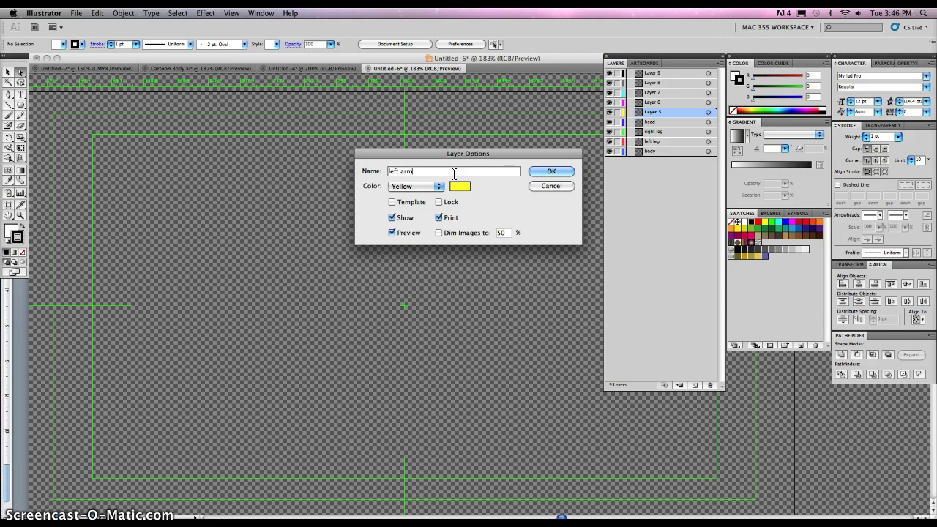
{"action": "type", "text": "left arm"}
{"action": "left_click", "coordinate": [551, 171]}
{"action": "double_click", "coordinate": [651, 103]}
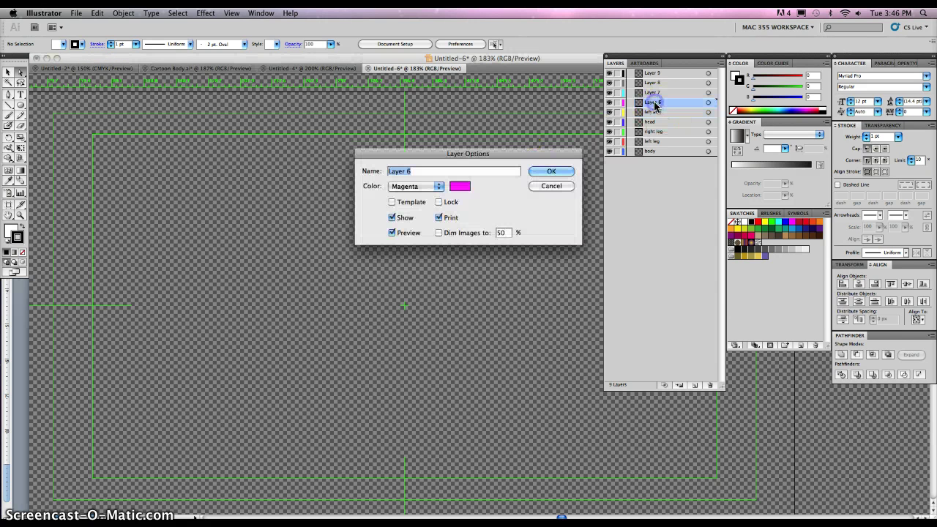
{"action": "type", "text": "le"}
{"action": "type", "text": "ght arm"}
{"action": "key", "text": "Return"}
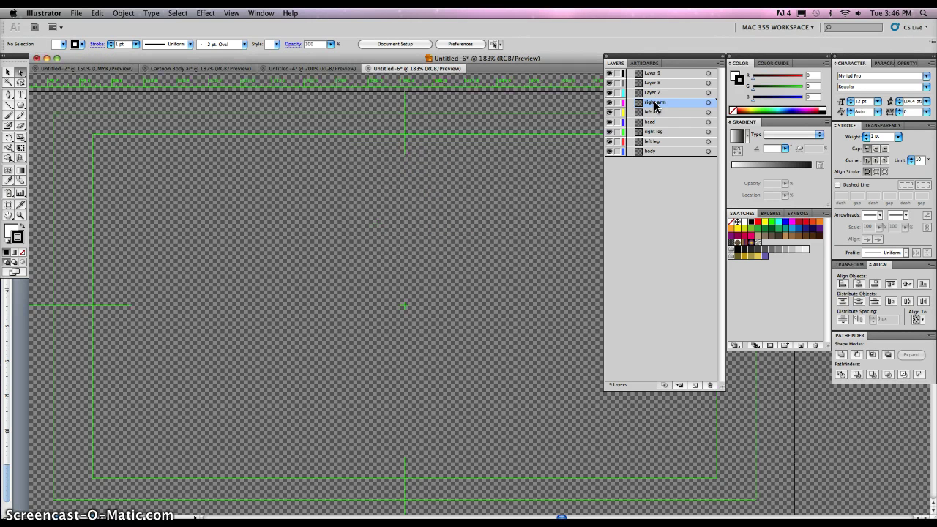
Rename Layer 7 to tail.
{"action": "double_click", "coordinate": [661, 92]}
{"action": "type", "text": "tail"}
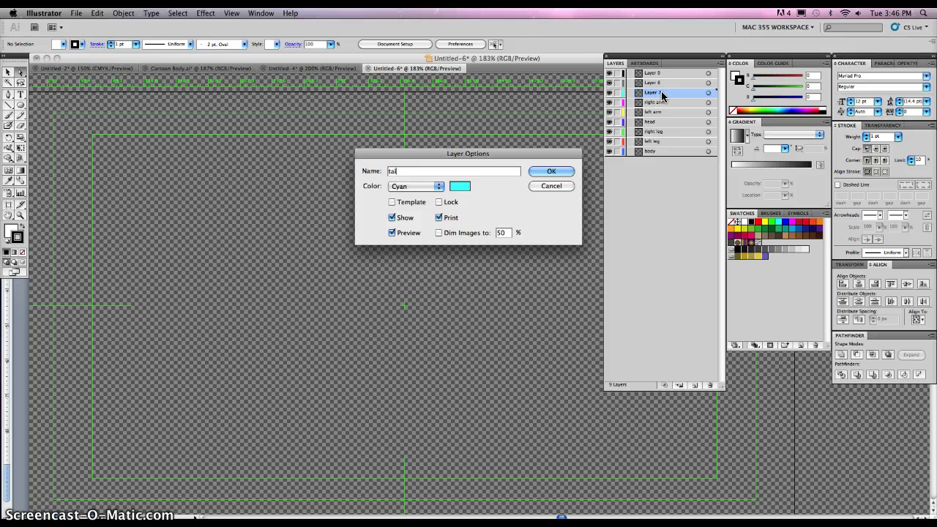
{"action": "key", "text": "Return"}
{"action": "left_click", "coordinate": [651, 85]}
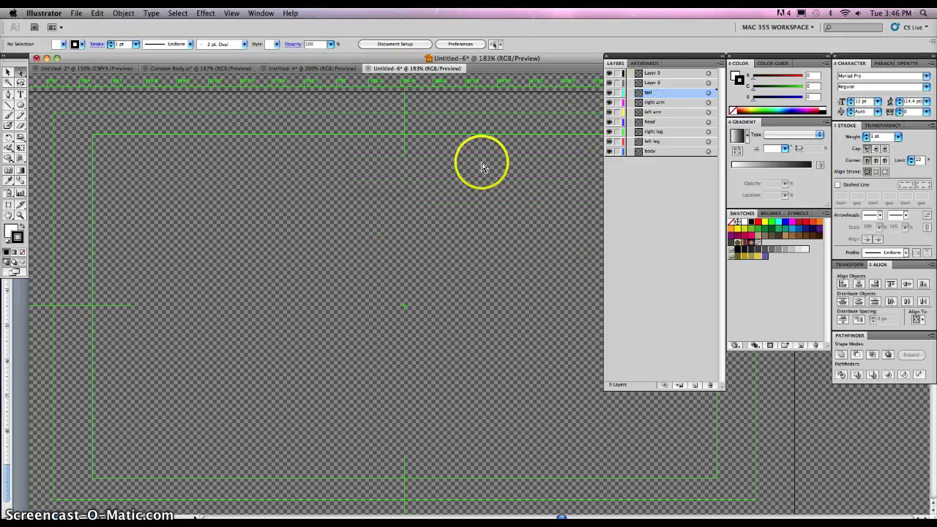
On the body layer, draw a large oval and a smaller circle overlapping its bottom, then select both.
{"action": "left_click", "coordinate": [644, 151]}
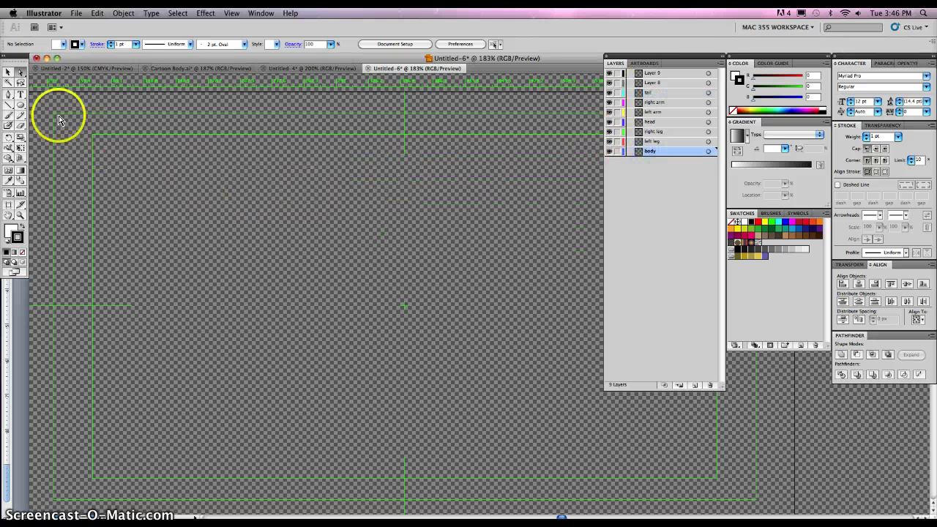
{"action": "left_click", "coordinate": [20, 104]}
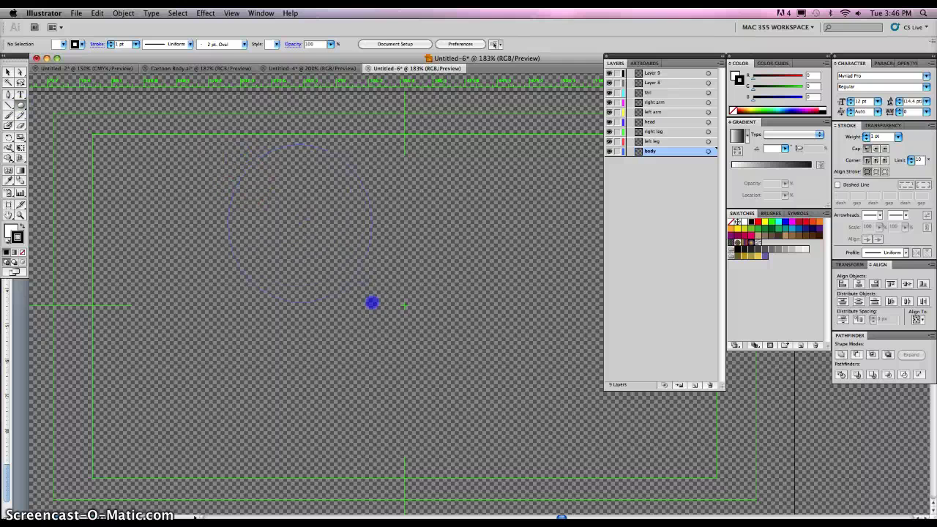
{"action": "left_click_drag", "start_coordinate": [372, 303], "coordinate": [371, 303]}
{"action": "left_click_drag", "start_coordinate": [269, 273], "coordinate": [337, 335]}
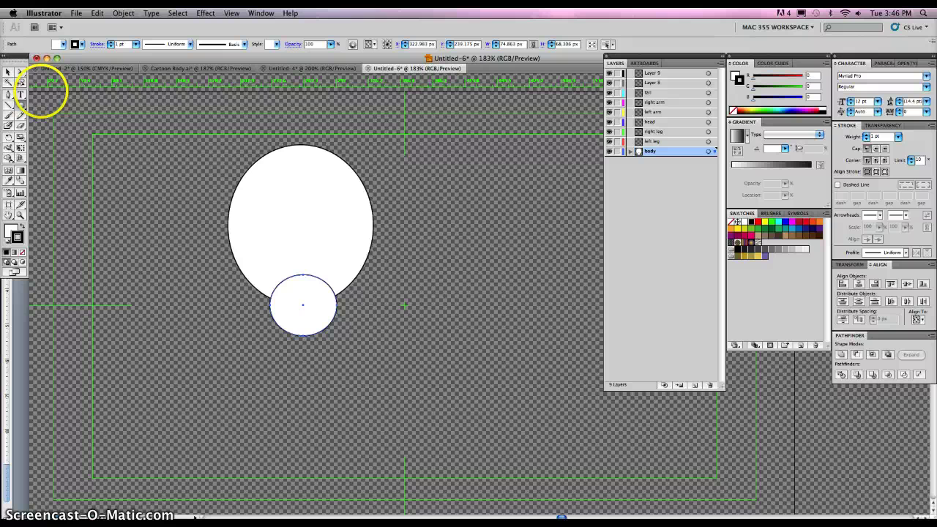
{"action": "left_click", "coordinate": [8, 71]}
{"action": "left_click", "coordinate": [320, 216], "text": "shift"}
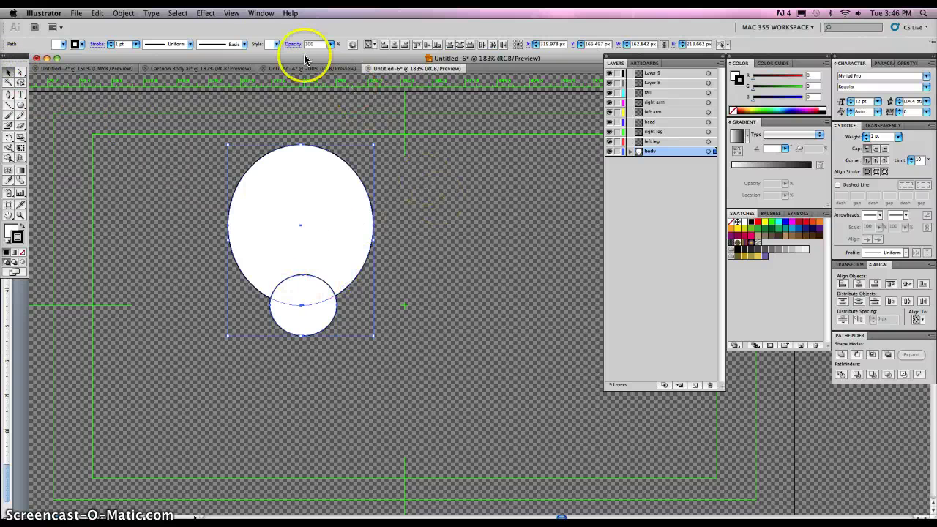
Horizontally centre the small circle on the oval and unite both into one shape with Pathfinder.
{"action": "left_click", "coordinate": [263, 14]}
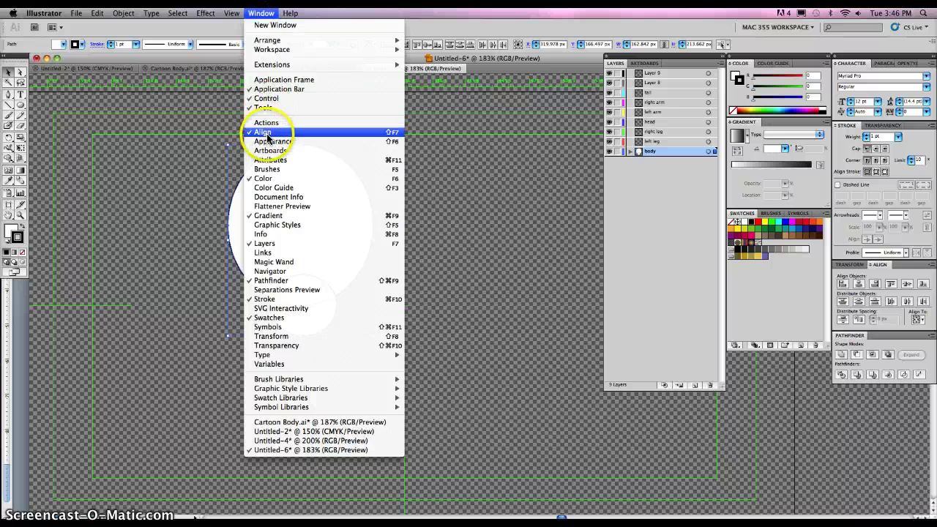
{"action": "left_click", "coordinate": [256, 12]}
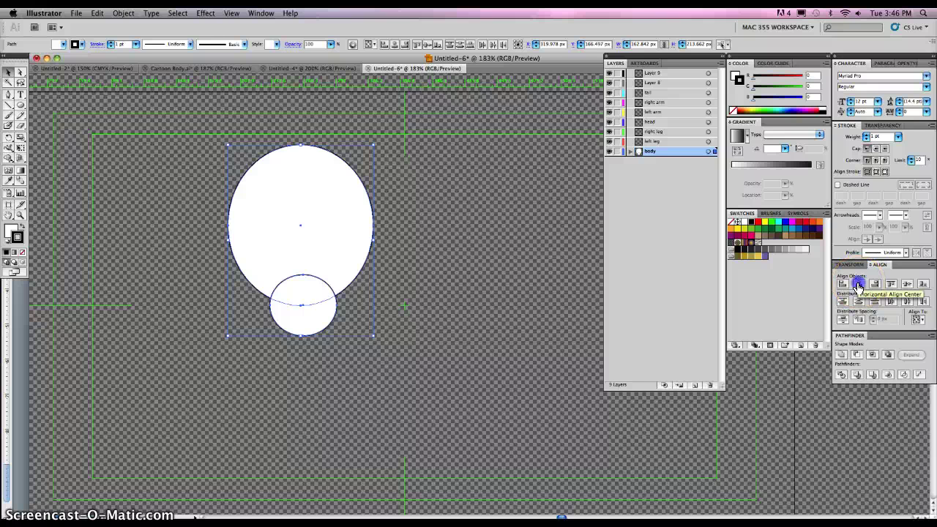
{"action": "left_click", "coordinate": [858, 286]}
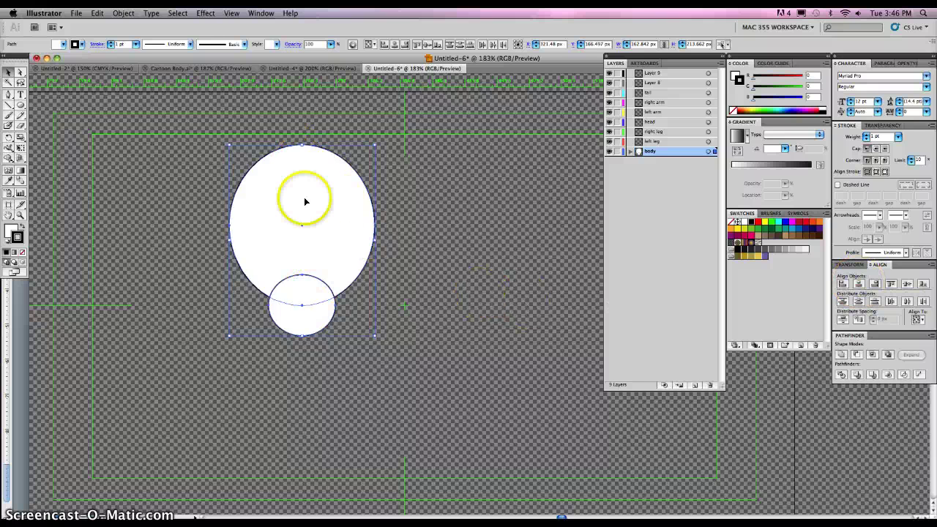
{"action": "left_click", "coordinate": [418, 290]}
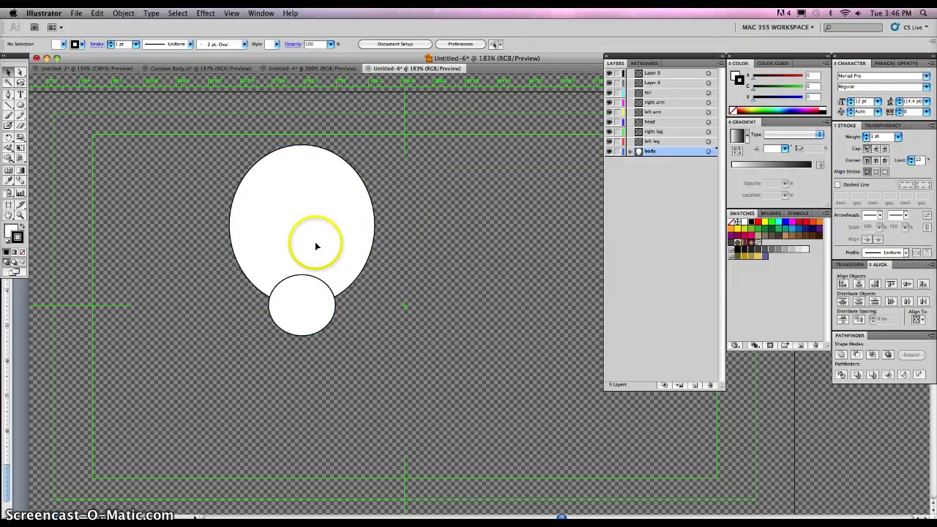
{"action": "left_click", "coordinate": [303, 307]}
{"action": "left_click", "coordinate": [493, 267]}
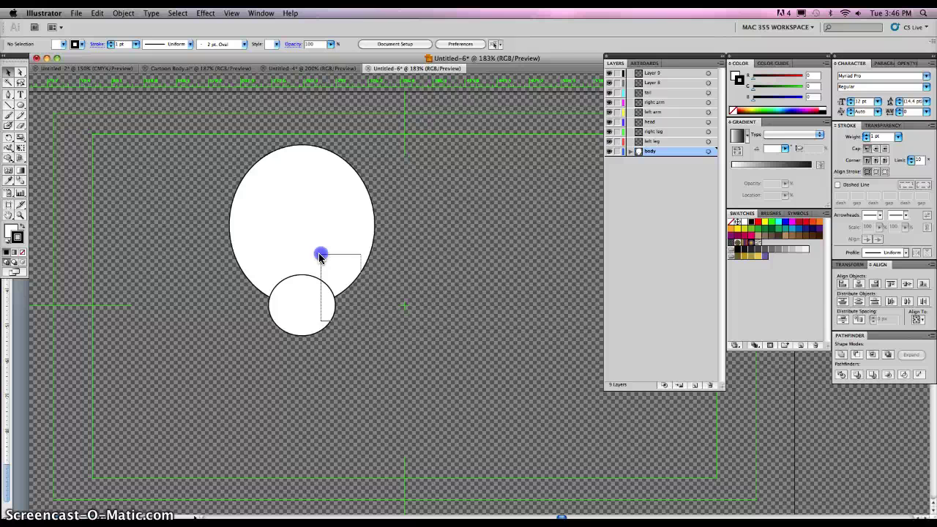
{"action": "left_click_drag", "start_coordinate": [361, 321], "coordinate": [320, 256]}
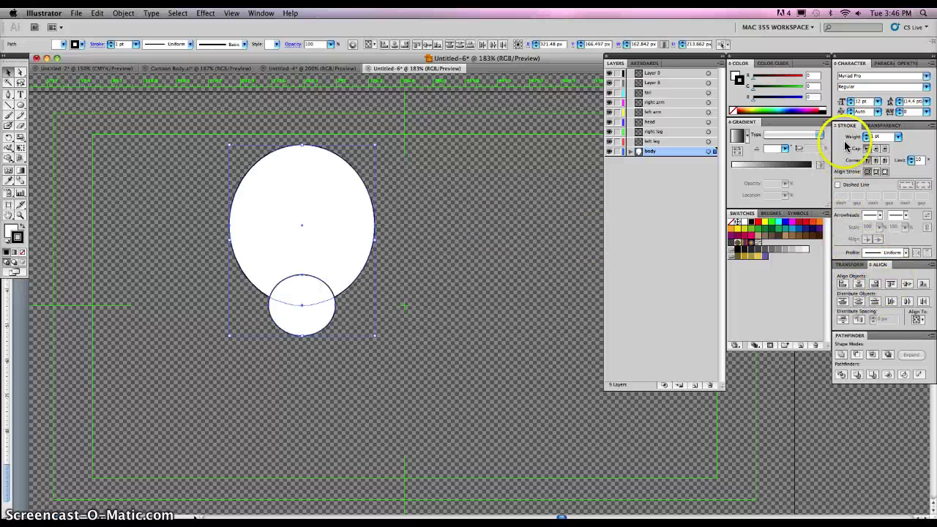
{"action": "left_click", "coordinate": [840, 354]}
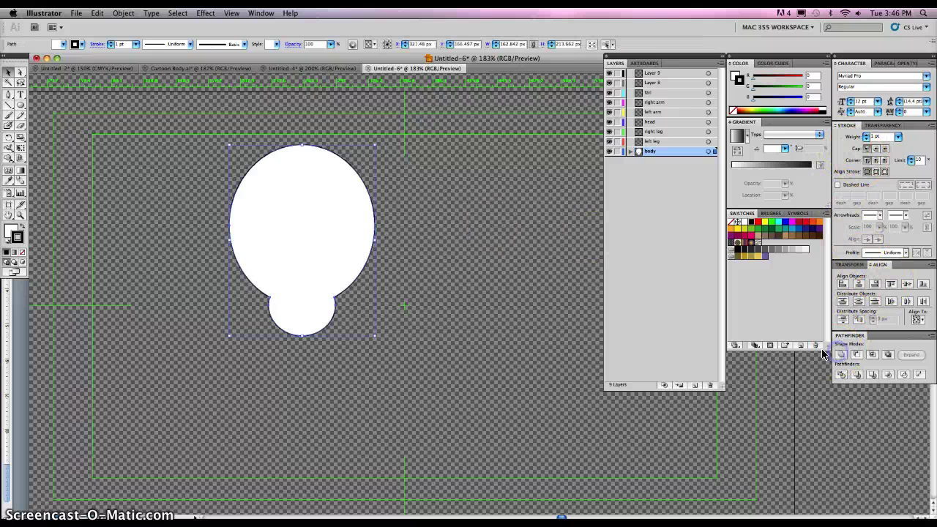
{"action": "left_click", "coordinate": [353, 244]}
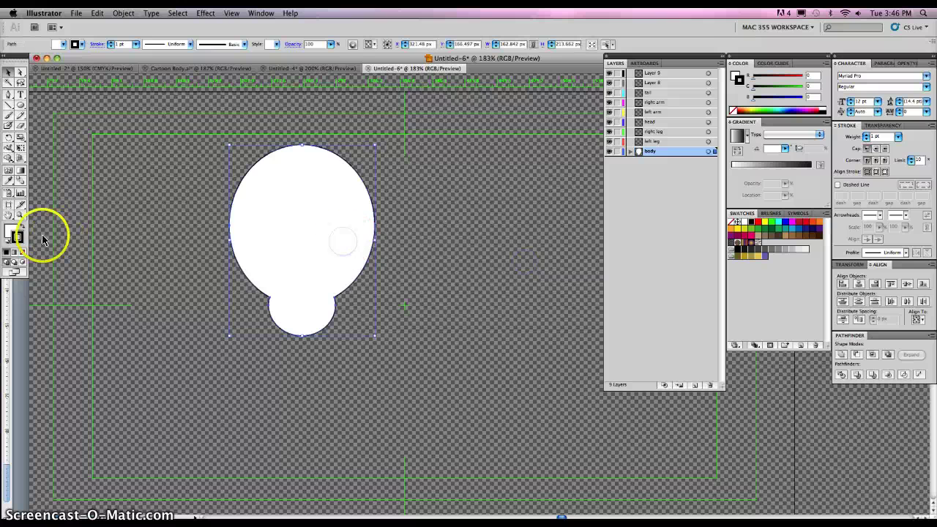
Fill the merged body shape with olive green.
{"action": "left_click", "coordinate": [11, 232]}
{"action": "double_click", "coordinate": [11, 231]}
{"action": "left_click_drag", "start_coordinate": [398, 218], "coordinate": [429, 206]}
{"action": "left_click", "coordinate": [562, 156]}
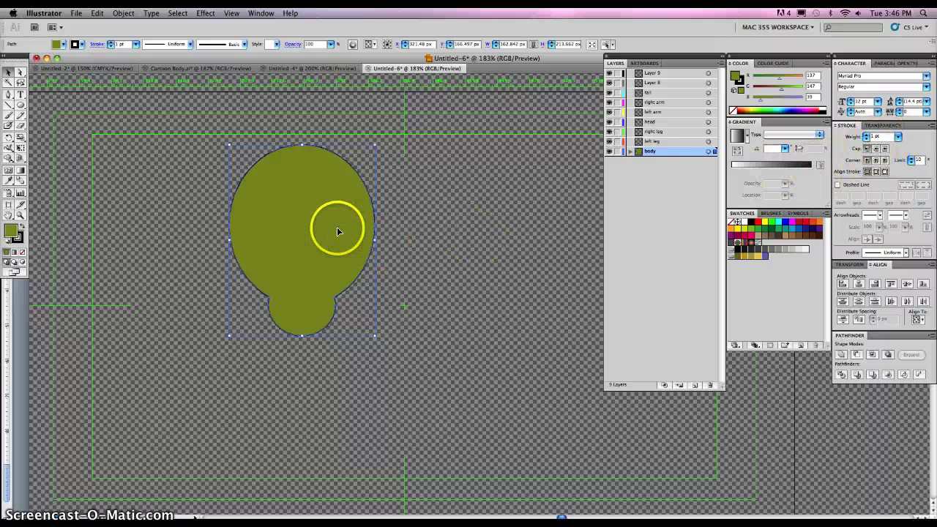
Give the body a 4 pt black outline with a tapered width profile.
{"action": "left_click", "coordinate": [898, 137]}
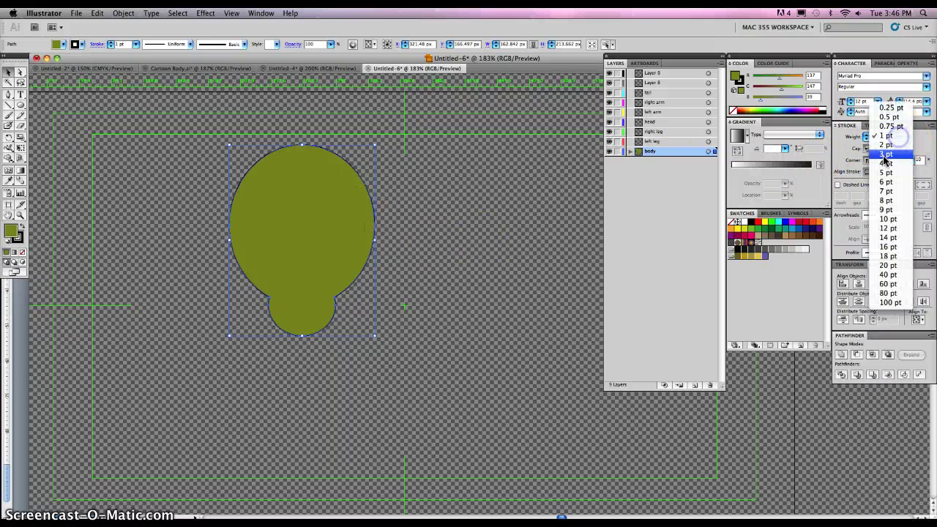
{"action": "left_click", "coordinate": [889, 174]}
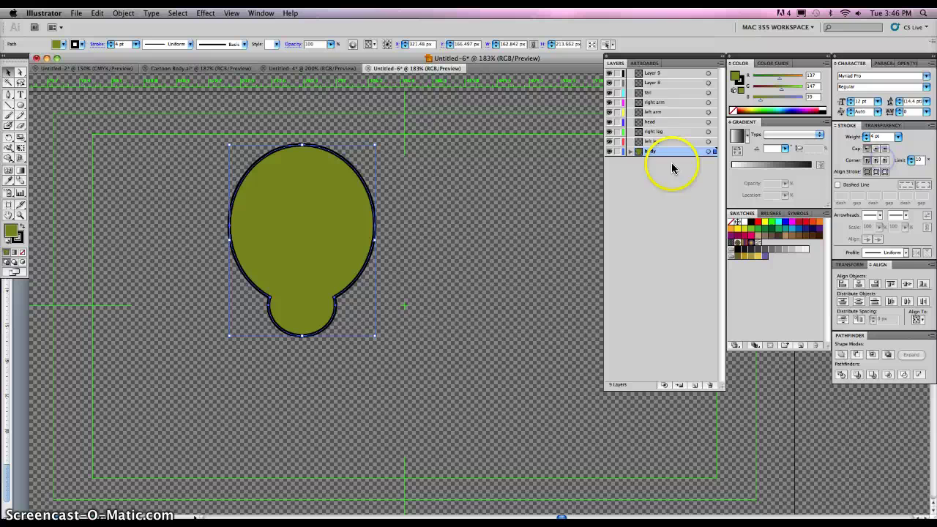
{"action": "left_click", "coordinate": [906, 253]}
{"action": "left_click", "coordinate": [883, 283]}
{"action": "left_click", "coordinate": [504, 236]}
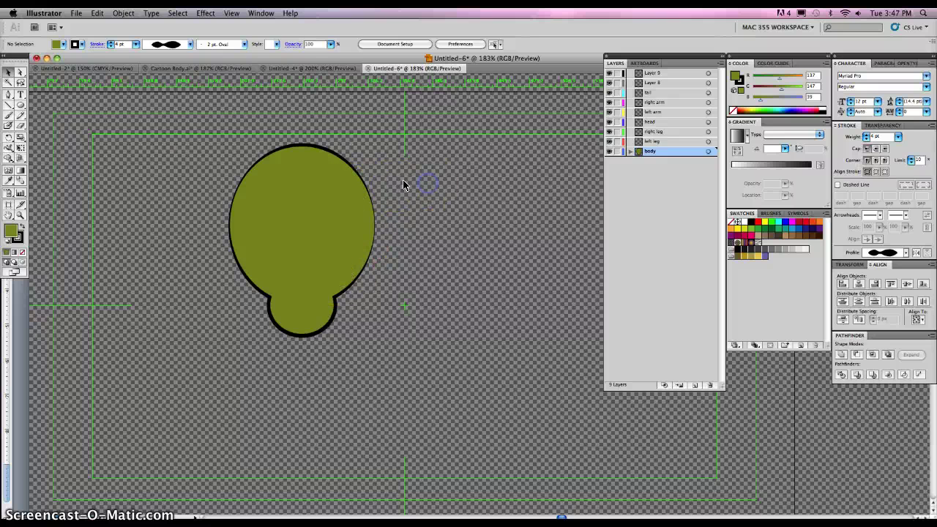
Draw an oval on the lower body and fill it light yellow.
{"action": "left_click", "coordinate": [21, 105]}
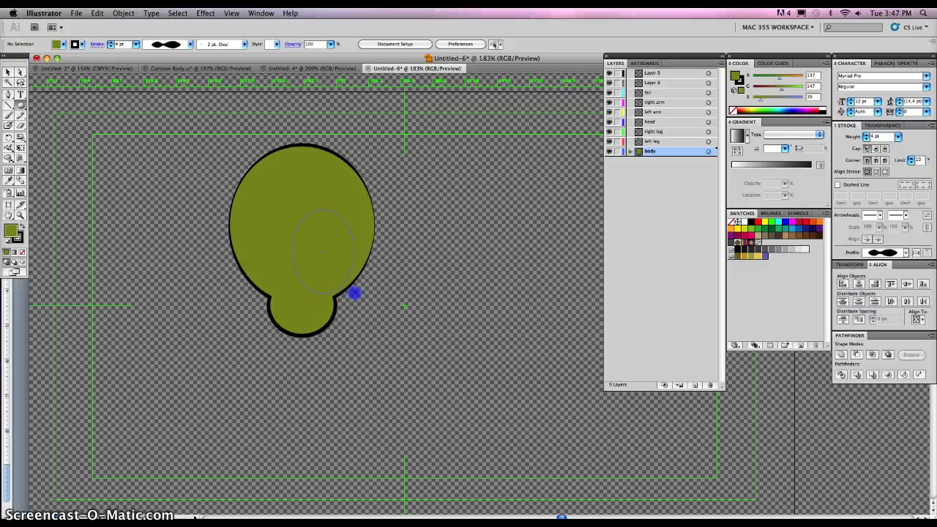
{"action": "left_click_drag", "start_coordinate": [356, 290], "coordinate": [357, 291]}
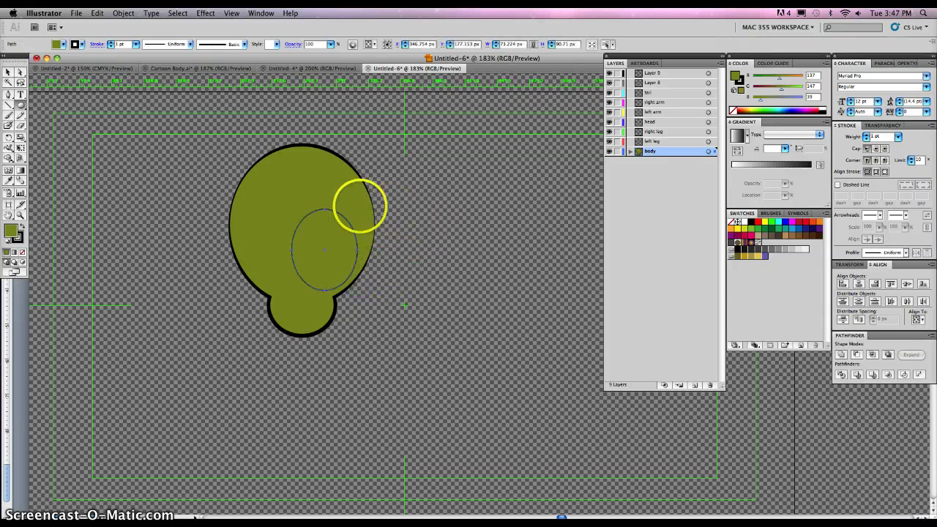
{"action": "double_click", "coordinate": [11, 230]}
{"action": "left_click", "coordinate": [411, 164]}
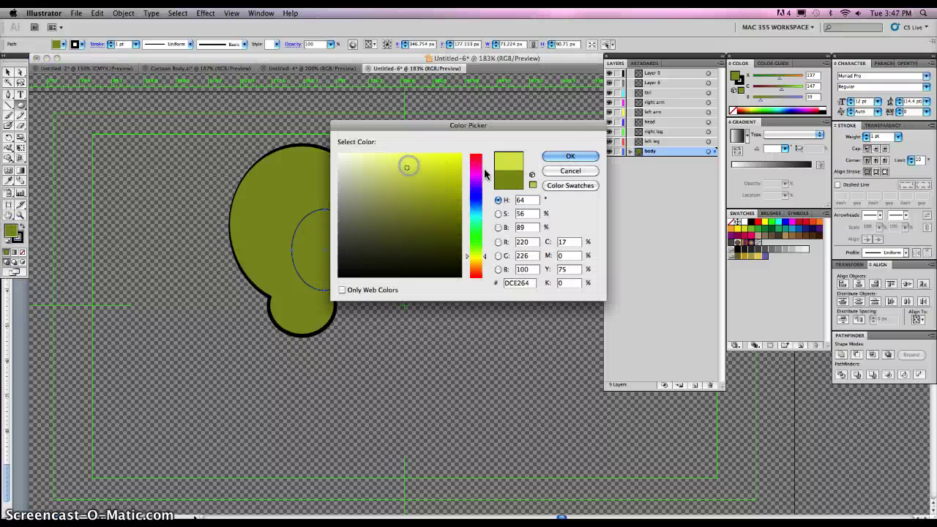
{"action": "left_click", "coordinate": [570, 156]}
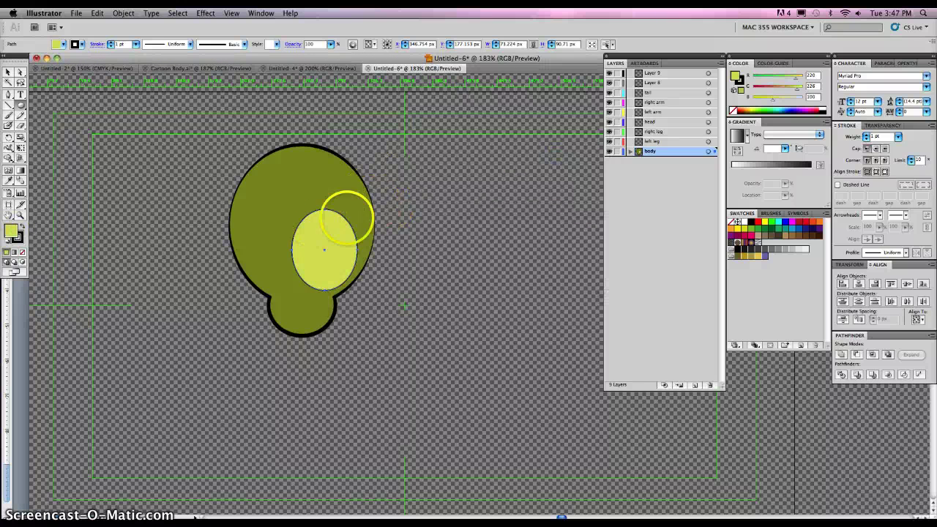
Give the yellow oval a 2 pt outline with a tapered width profile.
{"action": "left_click", "coordinate": [898, 136]}
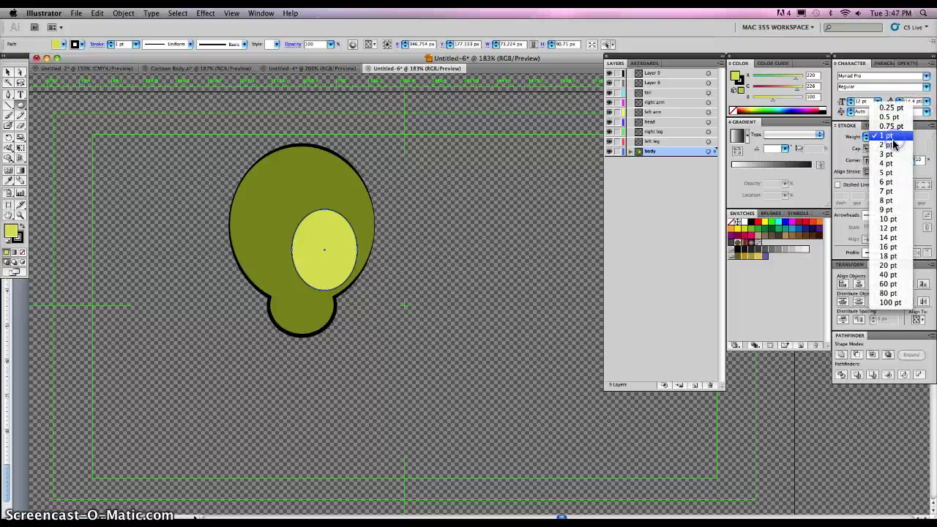
{"action": "left_click", "coordinate": [897, 153]}
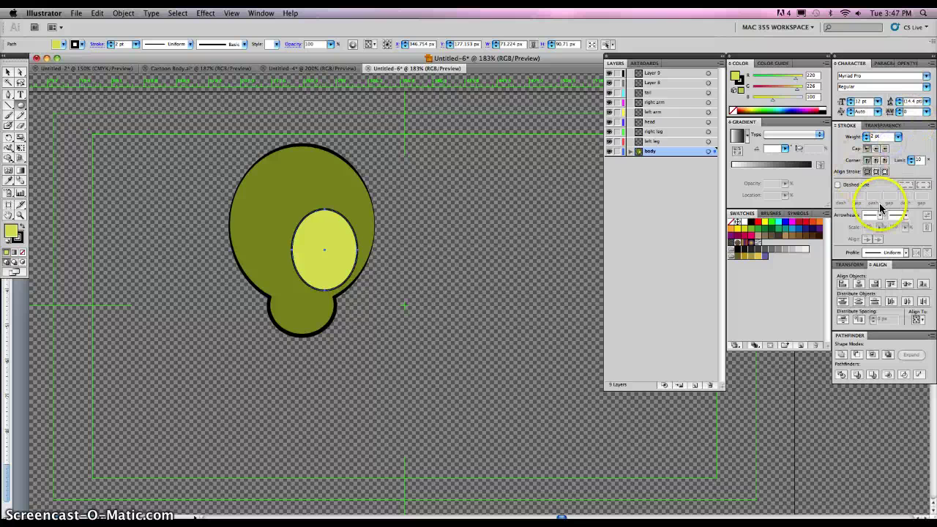
{"action": "left_click", "coordinate": [902, 252]}
{"action": "left_click", "coordinate": [886, 300]}
{"action": "left_click", "coordinate": [488, 223]}
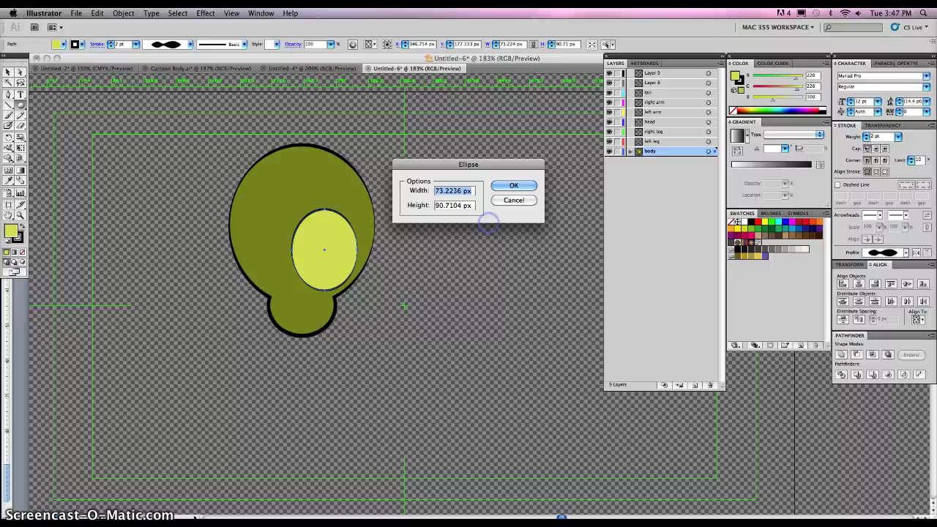
{"action": "left_click", "coordinate": [510, 203]}
{"action": "left_click", "coordinate": [10, 73]}
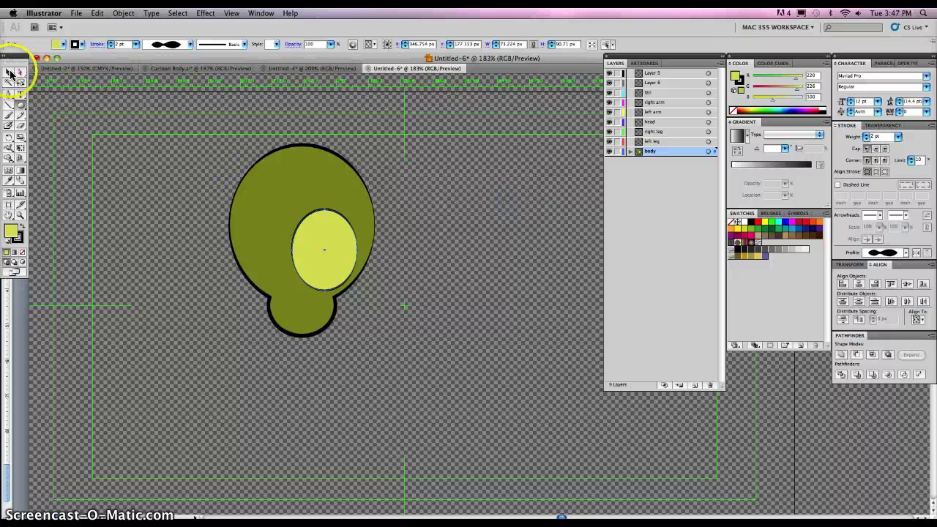
{"action": "left_click", "coordinate": [83, 167]}
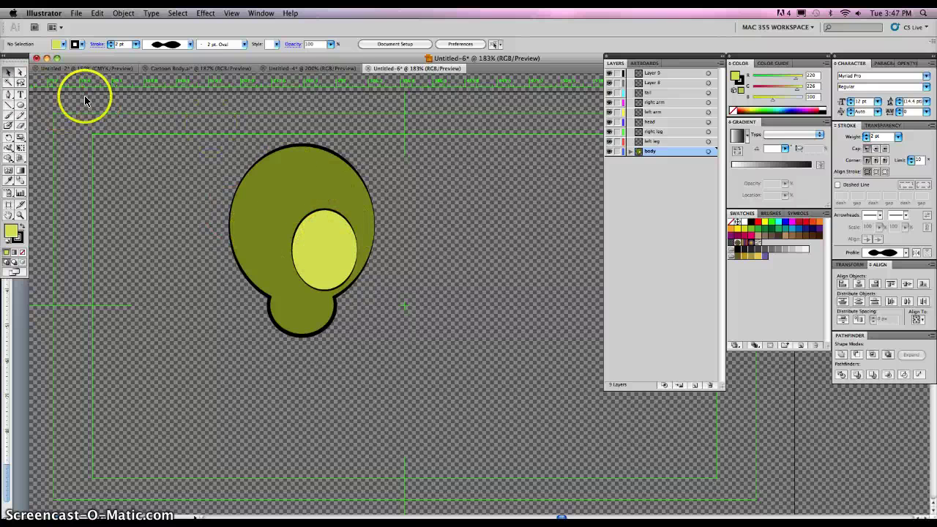
Rename Layer 8 to 'left eye' and Layer 9 to 'right eye'.
{"action": "double_click", "coordinate": [651, 83]}
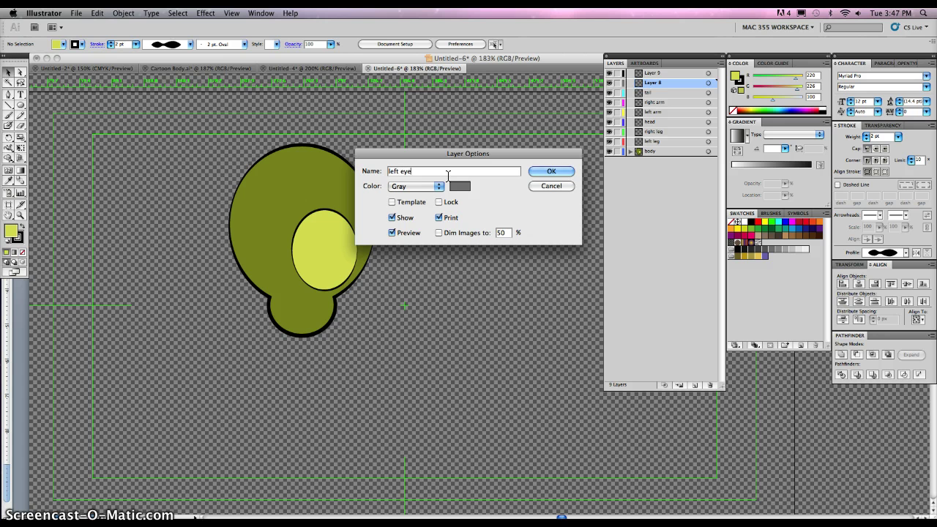
{"action": "key", "text": "Return"}
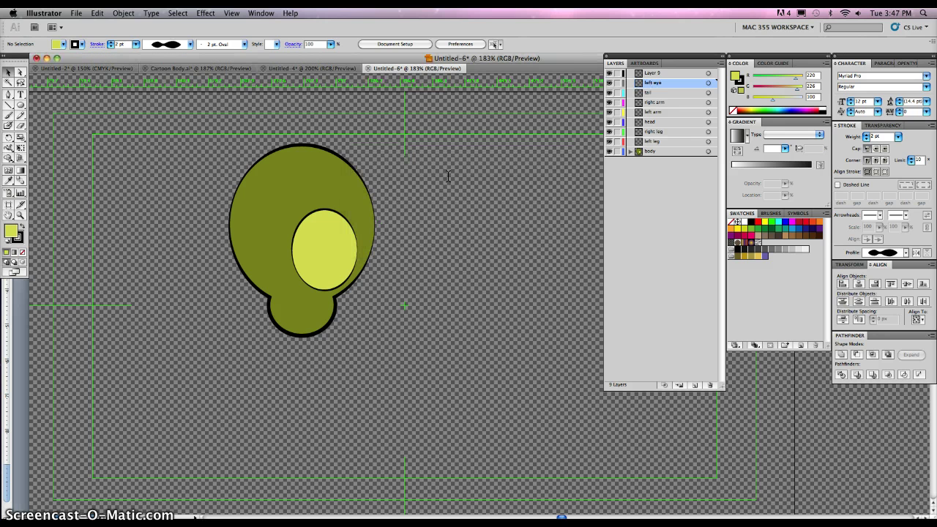
{"action": "double_click", "coordinate": [664, 73]}
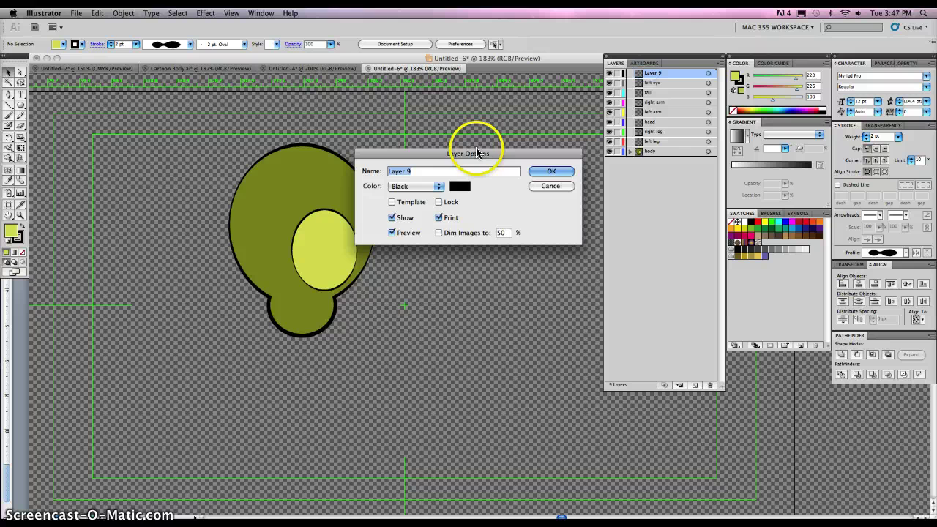
{"action": "type", "text": "right eye"}
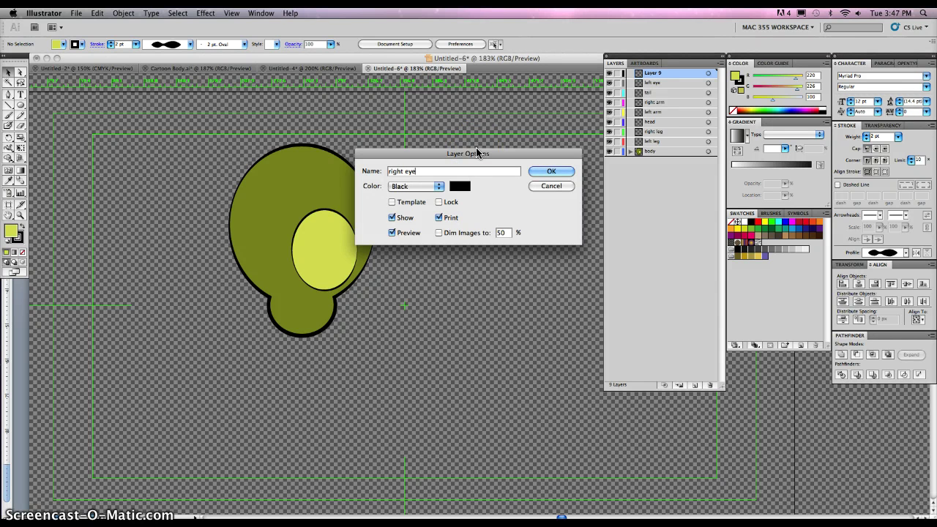
{"action": "left_click", "coordinate": [546, 170]}
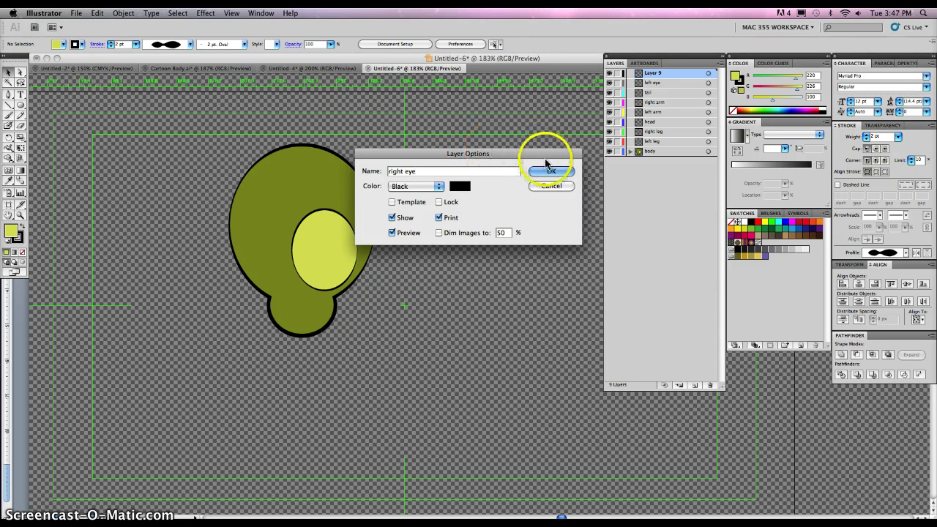
{"action": "left_click", "coordinate": [654, 83]}
Draw a small yellow oval on the head and squash it into a narrow eye near the top.
{"action": "left_click", "coordinate": [20, 105]}
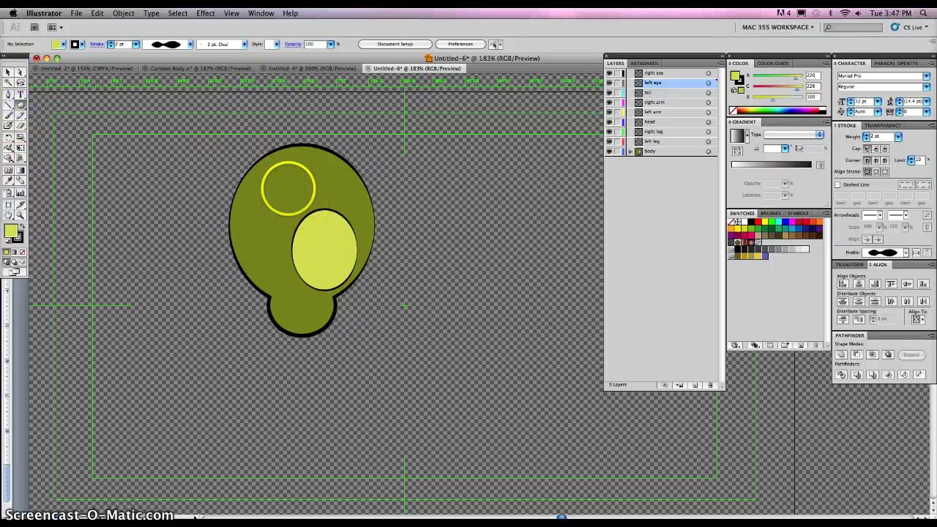
{"action": "left_click_drag", "start_coordinate": [282, 183], "coordinate": [310, 199]}
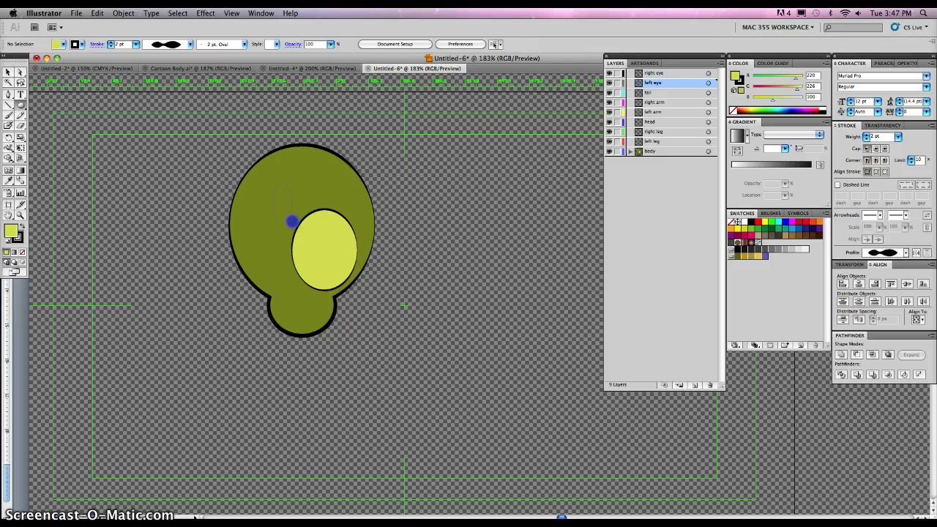
{"action": "left_click_drag", "start_coordinate": [292, 221], "coordinate": [293, 220]}
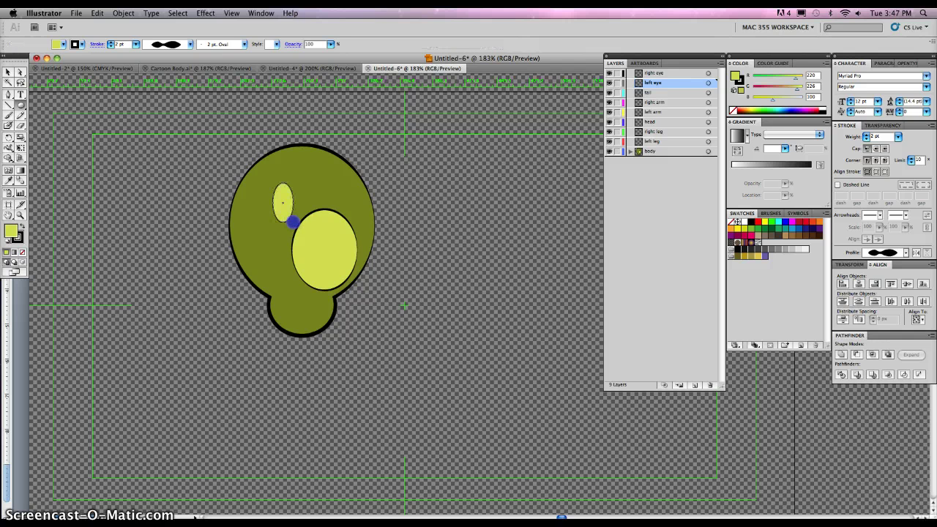
{"action": "left_click", "coordinate": [9, 73]}
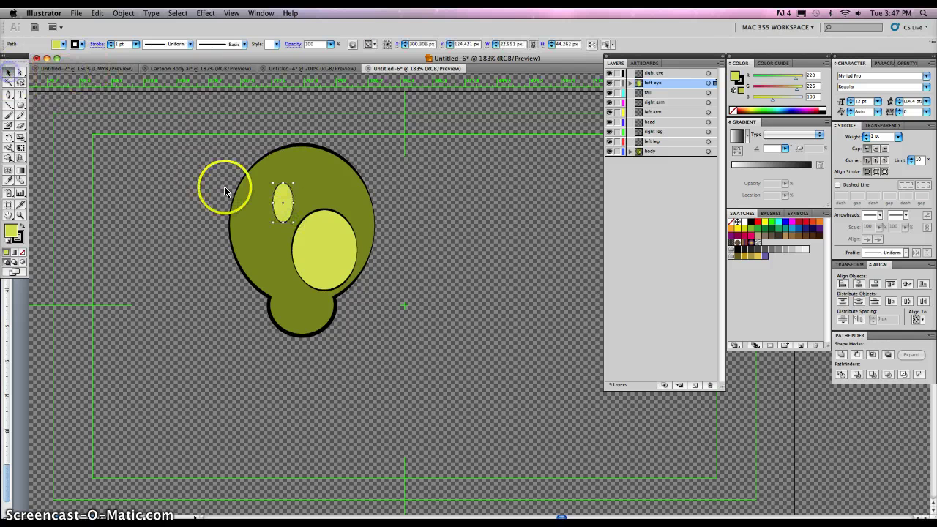
{"action": "left_click", "coordinate": [285, 213]}
{"action": "mouse_move", "coordinate": [282, 190]}
{"action": "left_mouse_down"}
{"action": "mouse_move", "coordinate": [276, 164]}
{"action": "mouse_move", "coordinate": [286, 199]}
{"action": "left_mouse_up"}
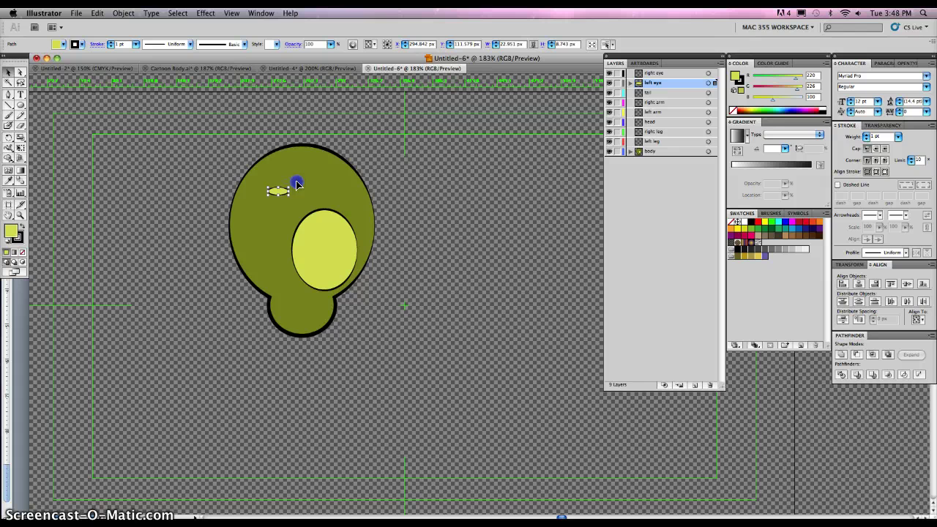
{"action": "left_click", "coordinate": [296, 181]}
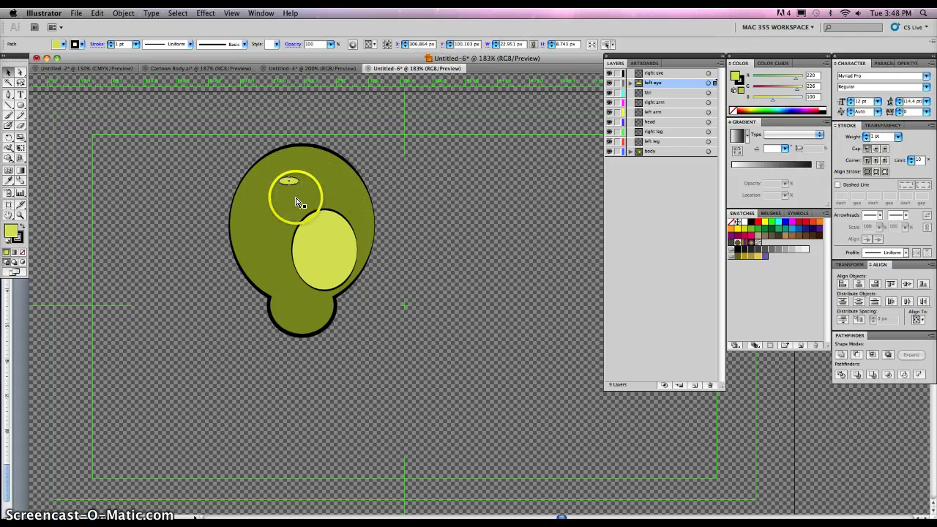
{"action": "key", "text": "super+v"}
{"action": "key", "text": "super+z"}
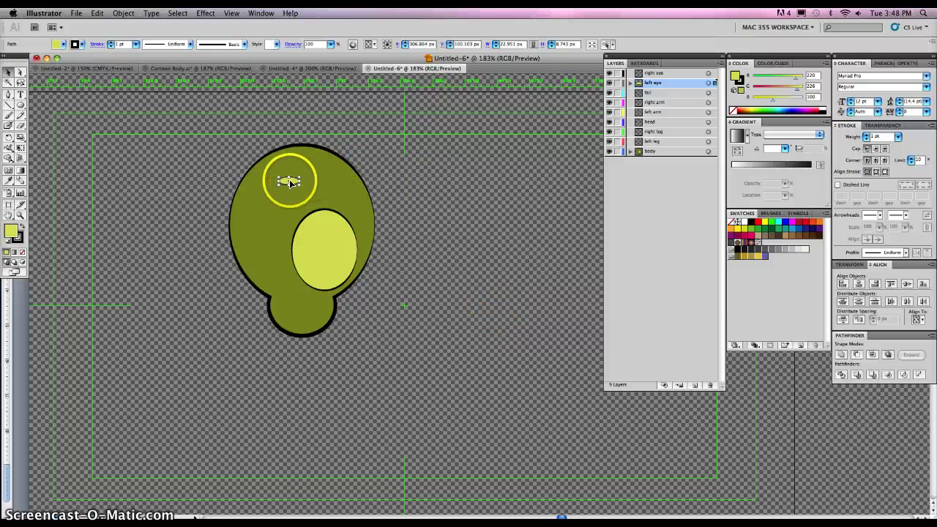
Paste a copy of the eye onto the right eye layer and place it beside the first eye.
{"action": "left_click", "coordinate": [662, 73]}
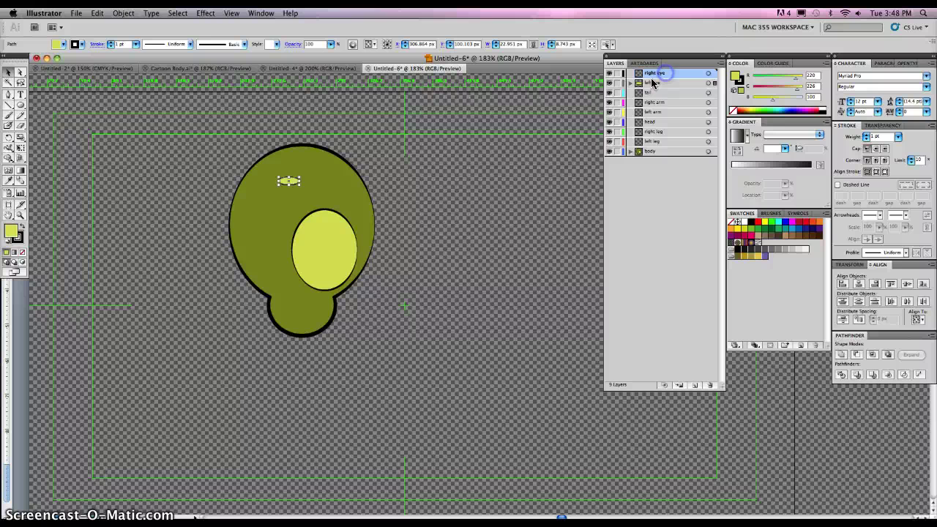
{"action": "key", "text": "super+v"}
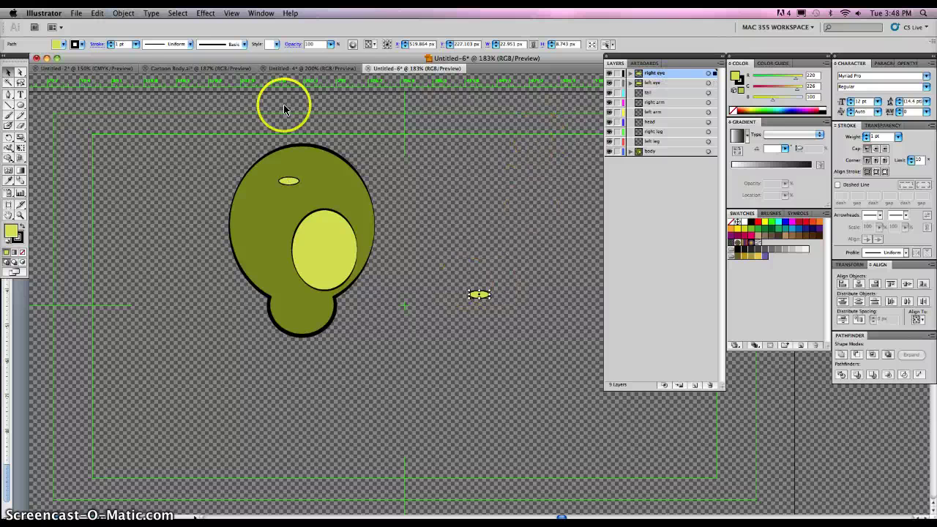
{"action": "left_click", "coordinate": [96, 14]}
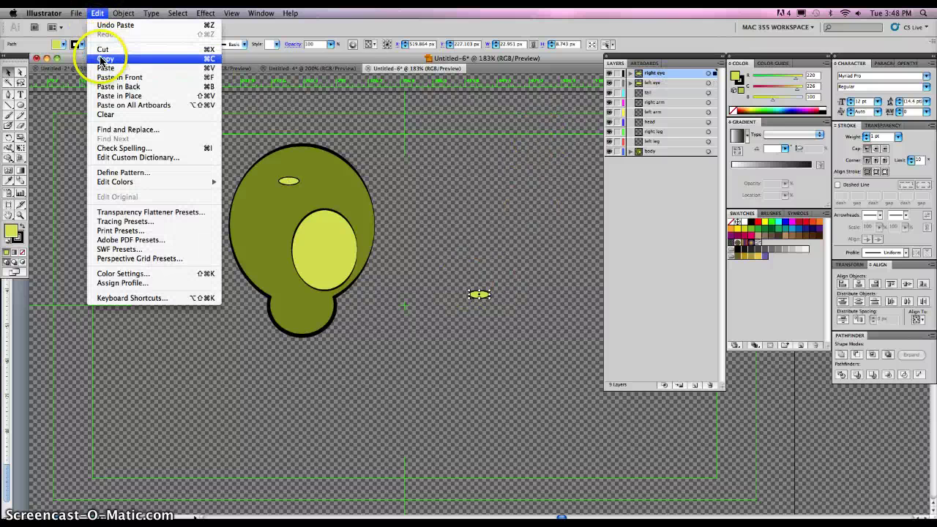
{"action": "left_click", "coordinate": [95, 12]}
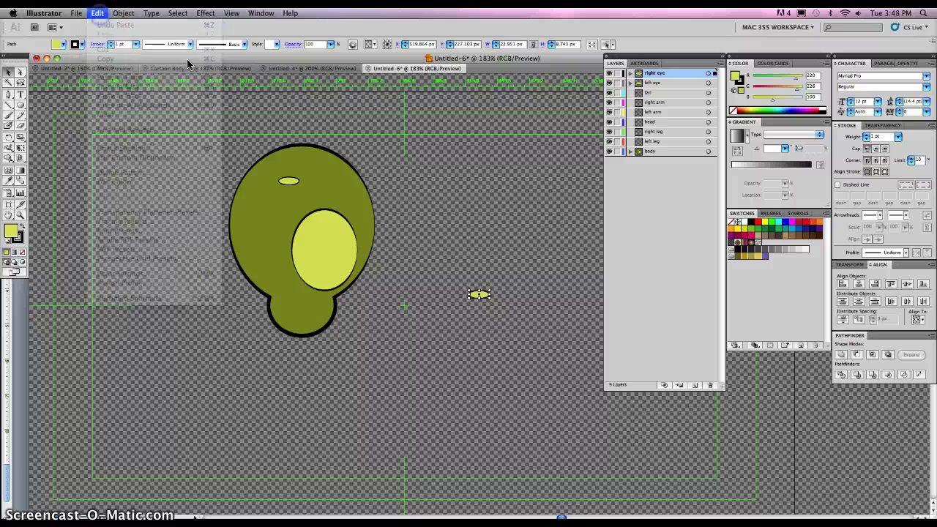
{"action": "left_click_drag", "start_coordinate": [485, 294], "coordinate": [359, 196]}
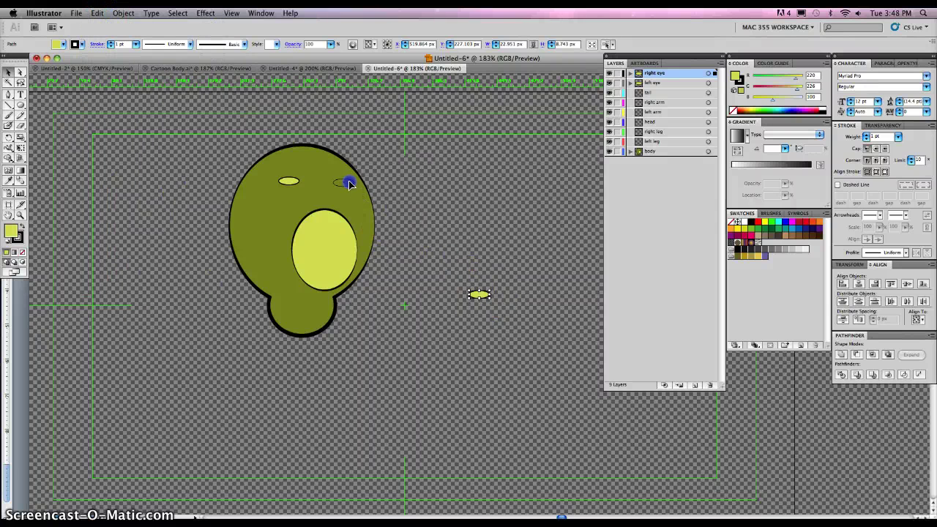
{"action": "left_click", "coordinate": [414, 195]}
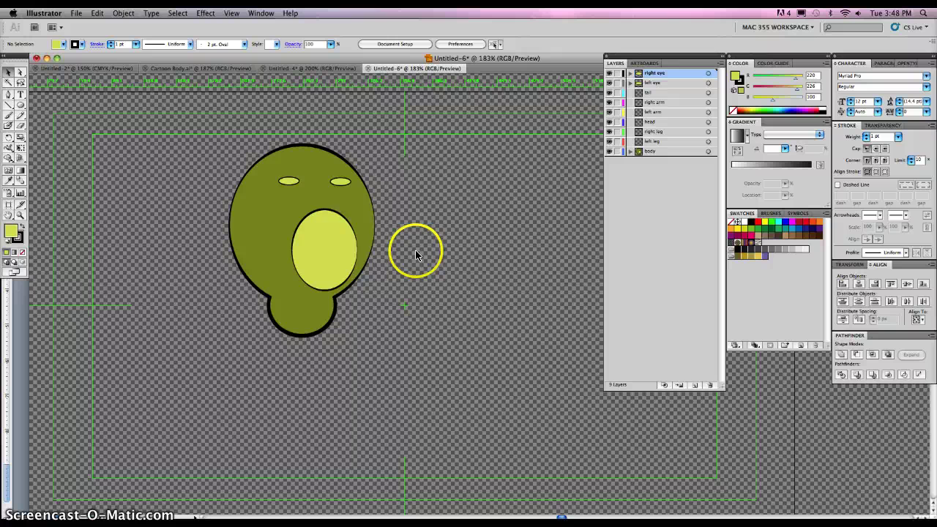
Shrink the large yellow oval into a small spot in the body's lower bulge.
{"action": "left_click", "coordinate": [324, 254]}
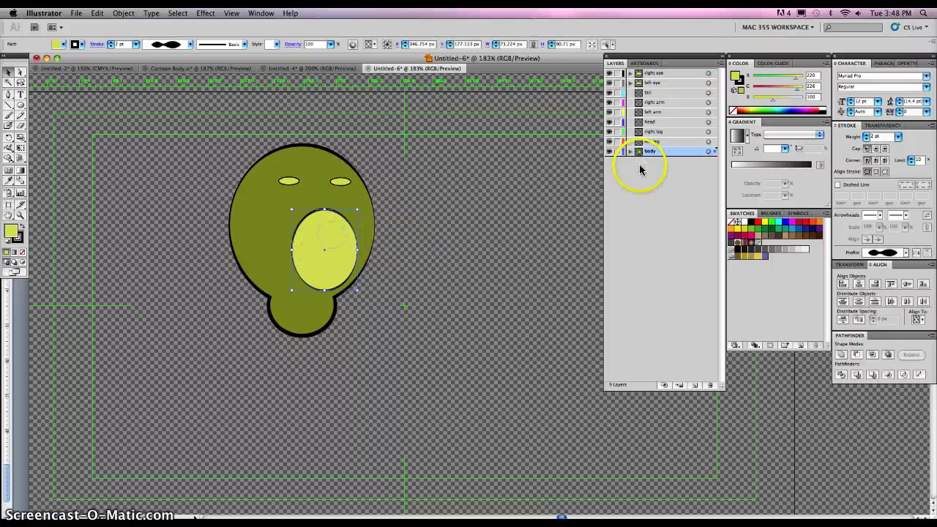
{"action": "left_click_drag", "start_coordinate": [324, 211], "coordinate": [312, 311]}
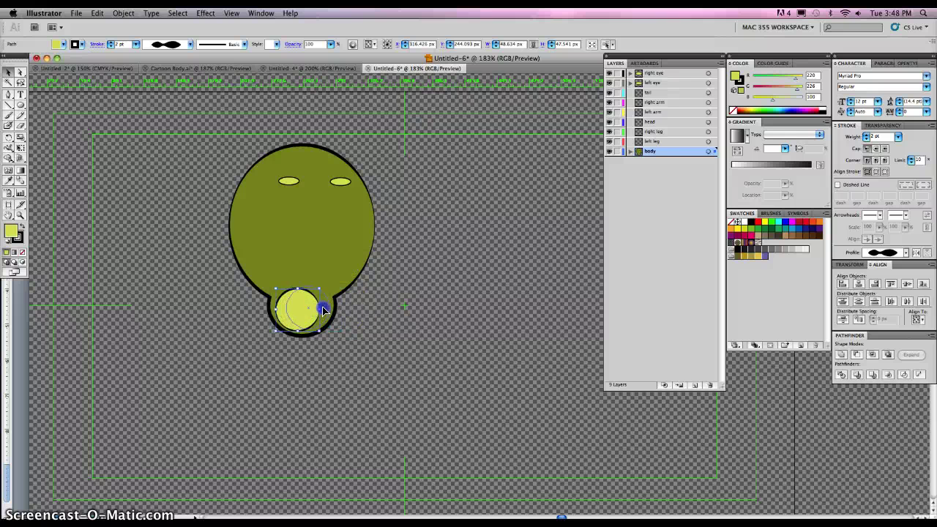
{"action": "left_click", "coordinate": [384, 307]}
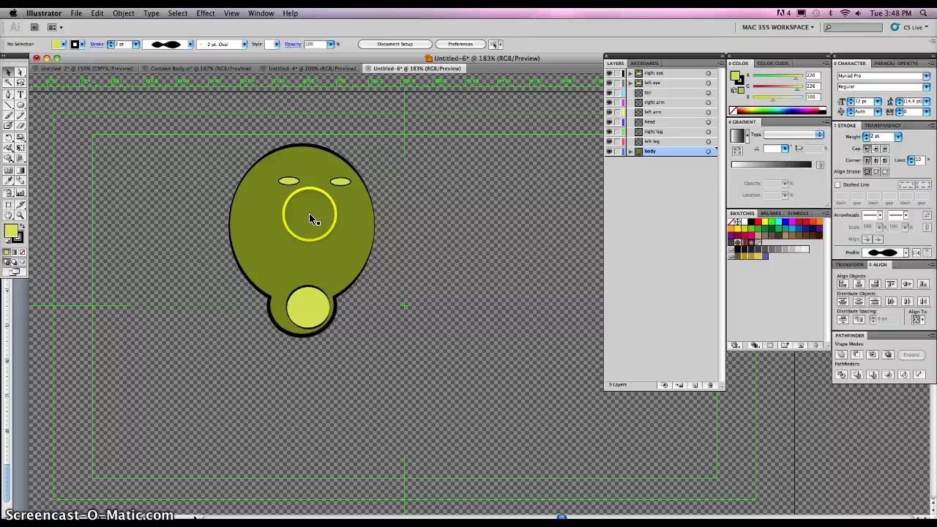
Check the left and right eyes, then make the tail layer the drawing target.
{"action": "left_click", "coordinate": [288, 181]}
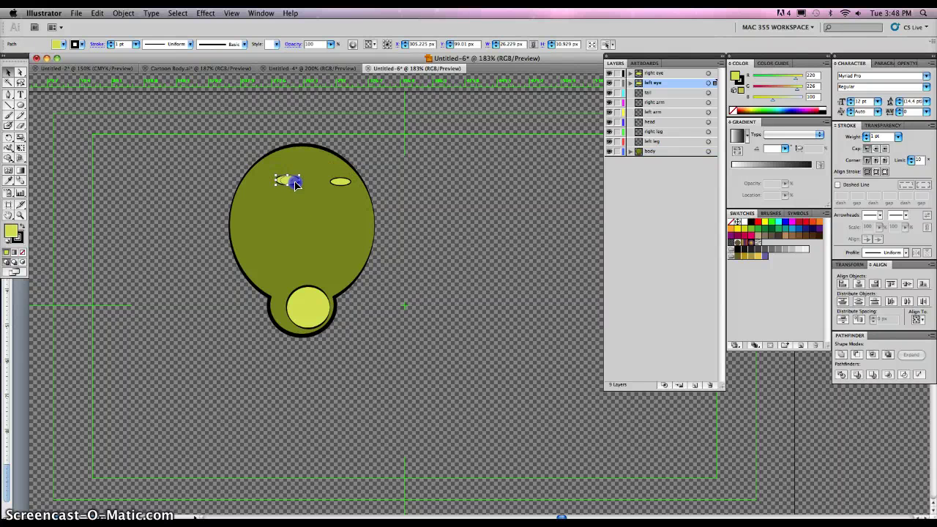
{"action": "left_click", "coordinate": [402, 193]}
{"action": "left_click", "coordinate": [348, 182]}
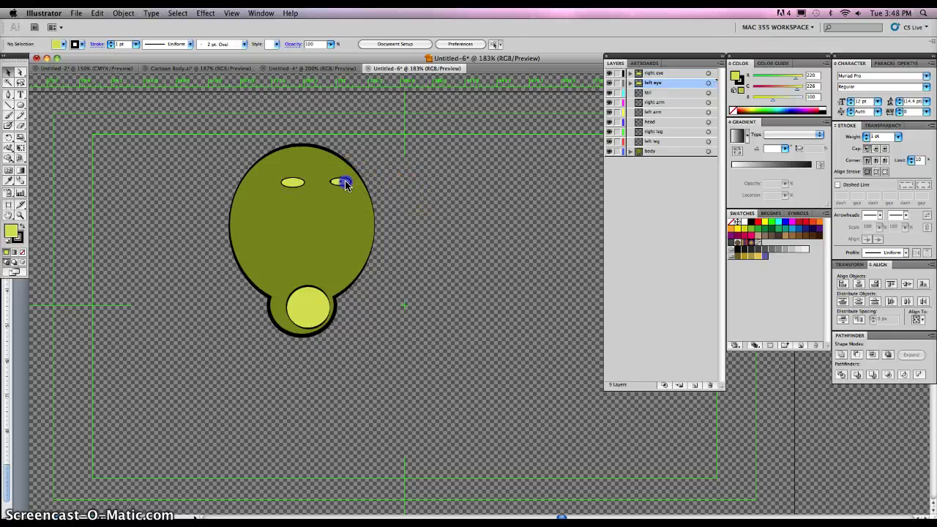
{"action": "left_click", "coordinate": [383, 215]}
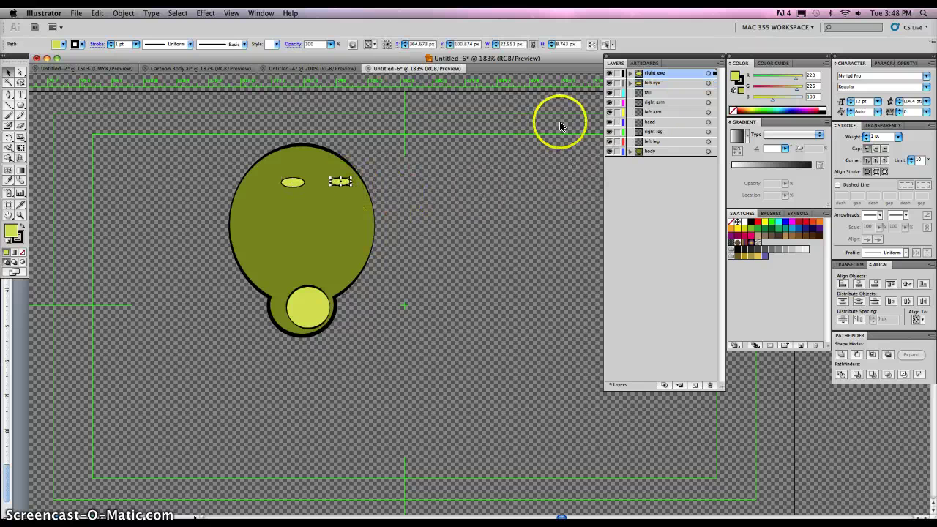
{"action": "left_click", "coordinate": [653, 92]}
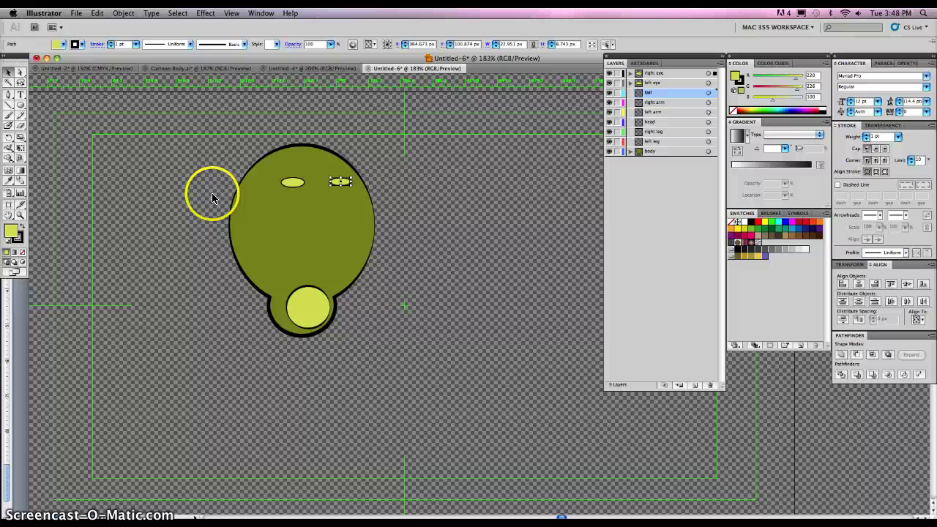
Draw a closed, curled tail shape with the Pen tool, sweeping left to a pointed tip.
{"action": "left_click", "coordinate": [7, 93]}
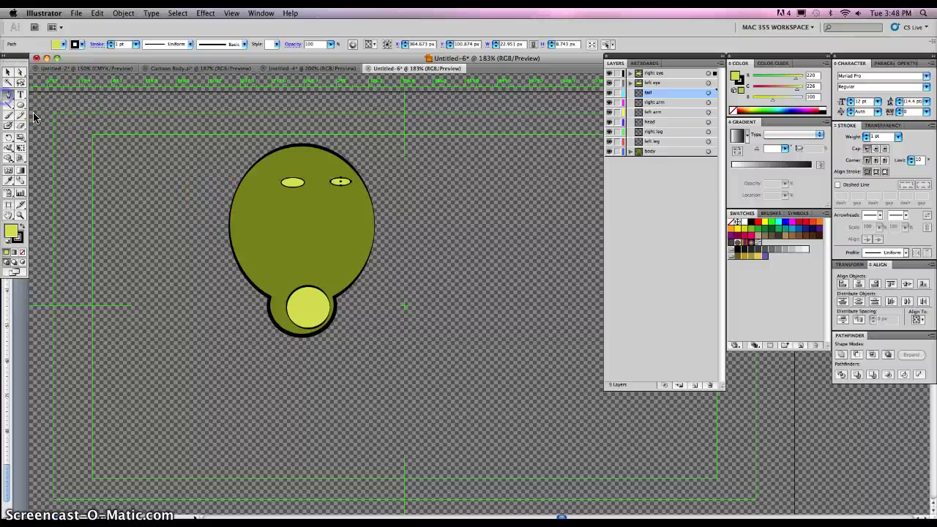
{"action": "left_click", "coordinate": [236, 263]}
{"action": "left_click_drag", "start_coordinate": [157, 256], "coordinate": [139, 233]}
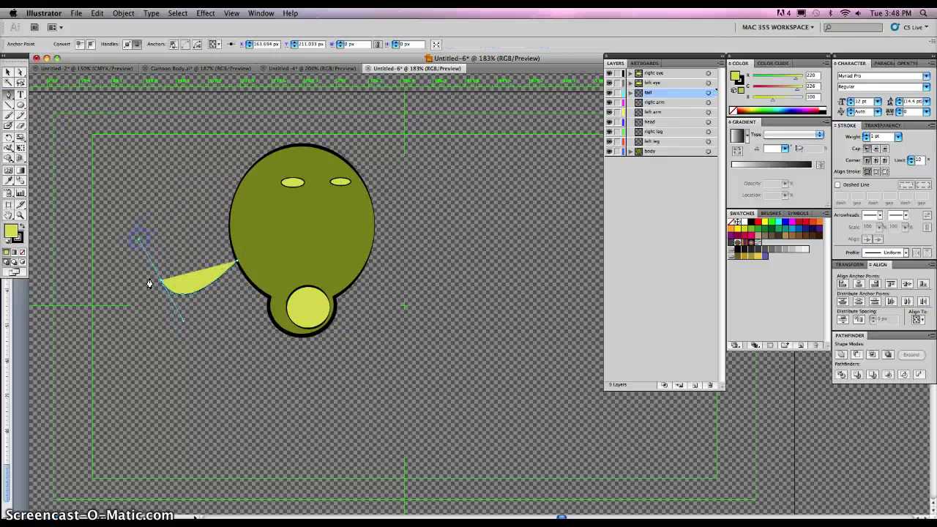
{"action": "left_click", "coordinate": [162, 283]}
{"action": "left_click_drag", "start_coordinate": [268, 310], "coordinate": [377, 257]}
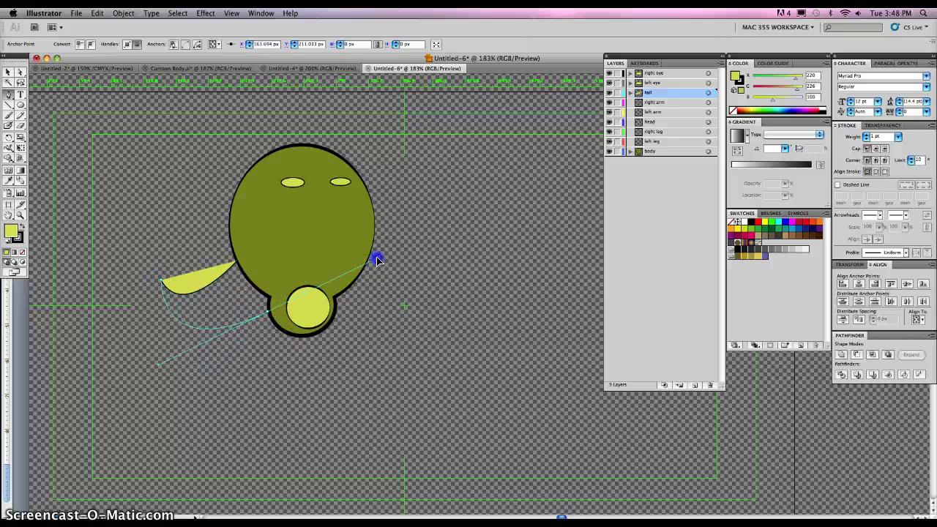
{"action": "left_click", "coordinate": [267, 308]}
{"action": "left_click", "coordinate": [280, 273]}
{"action": "left_click", "coordinate": [249, 254]}
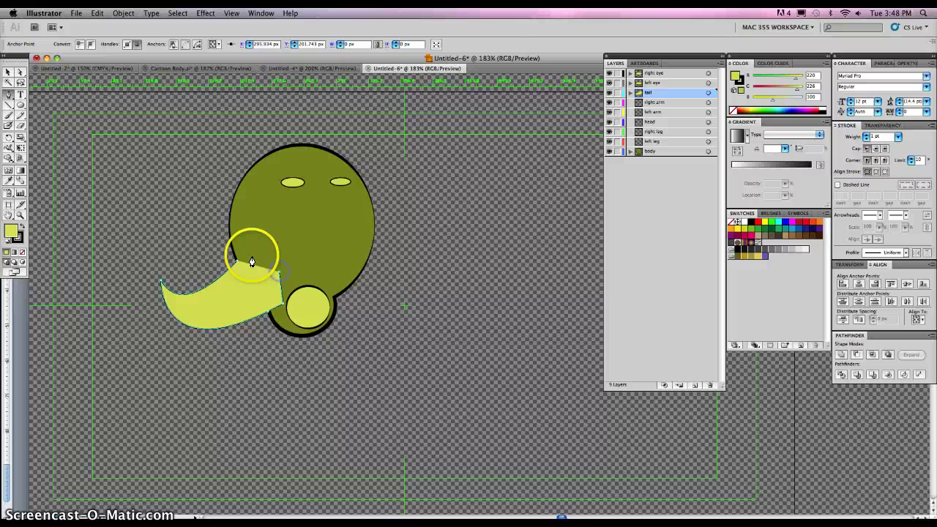
Fill the tail with the body's olive green using the Eyedropper.
{"action": "left_click", "coordinate": [9, 70]}
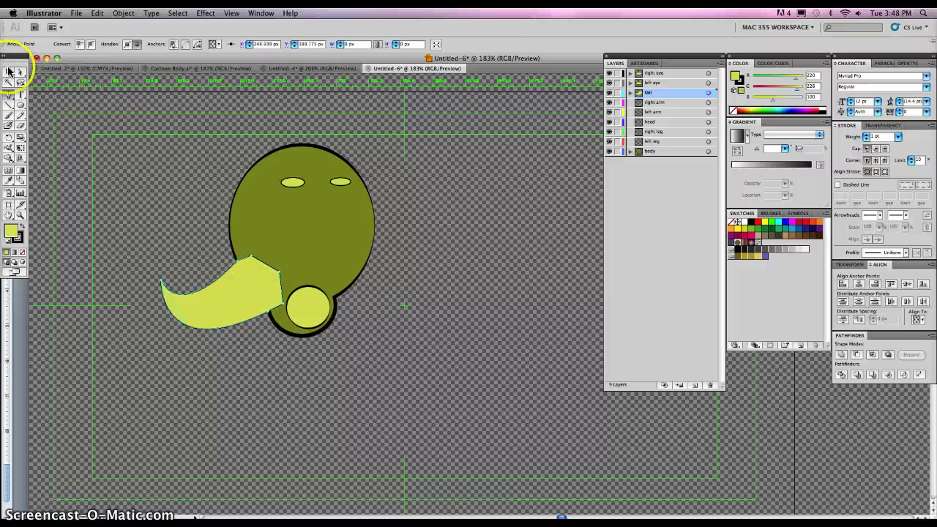
{"action": "left_click", "coordinate": [146, 186]}
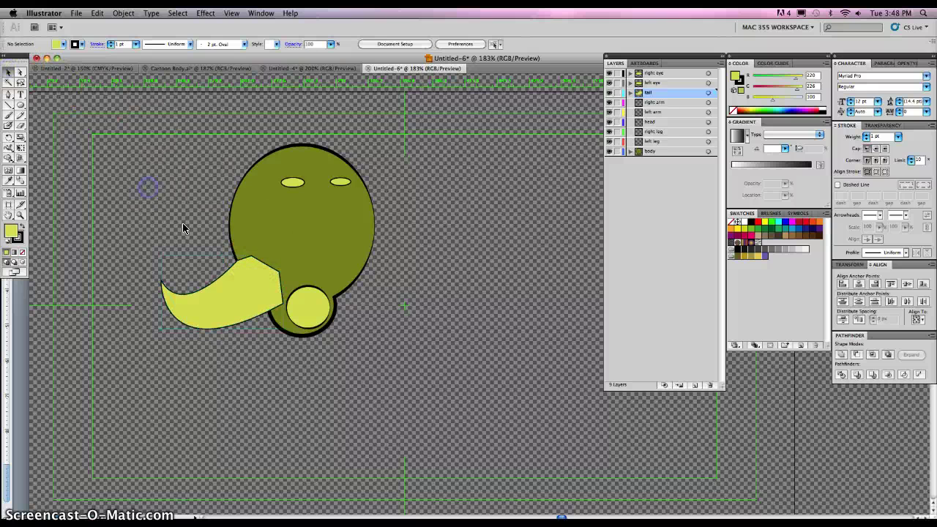
{"action": "left_click", "coordinate": [221, 284]}
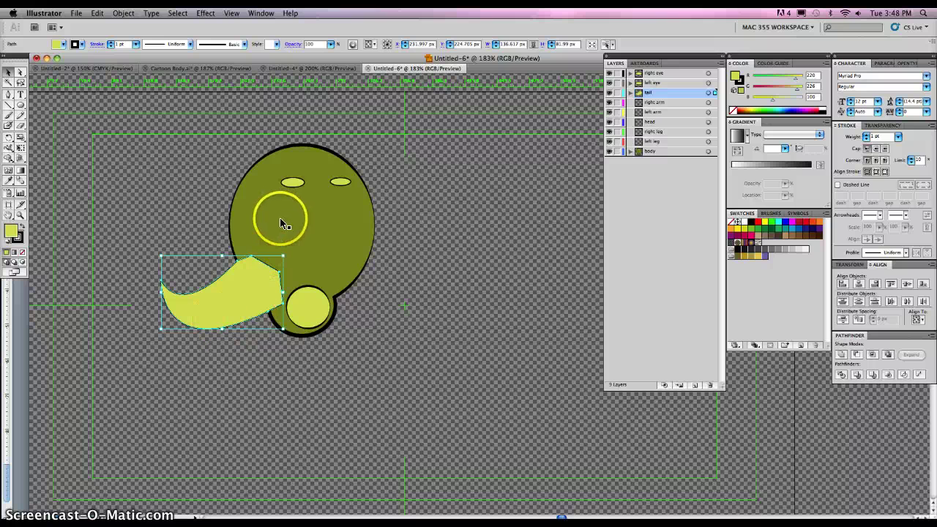
{"action": "left_click", "coordinate": [8, 181]}
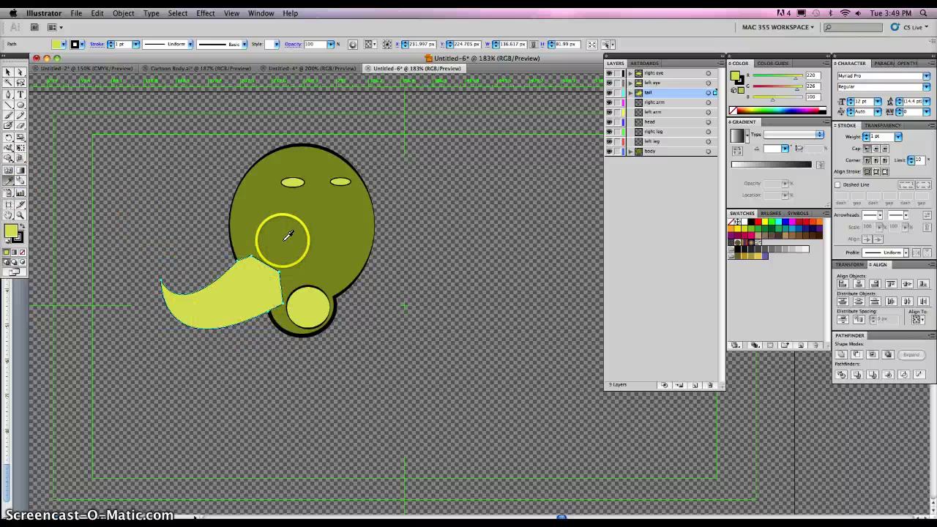
{"action": "left_click", "coordinate": [294, 219]}
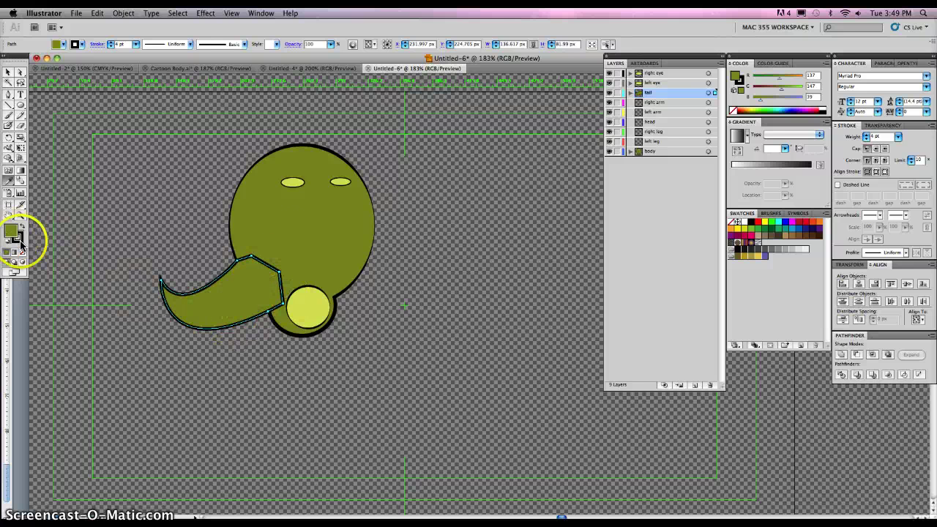
Move the tail layer below the body layer and nudge the tail slightly down-right.
{"action": "left_click", "coordinate": [8, 71]}
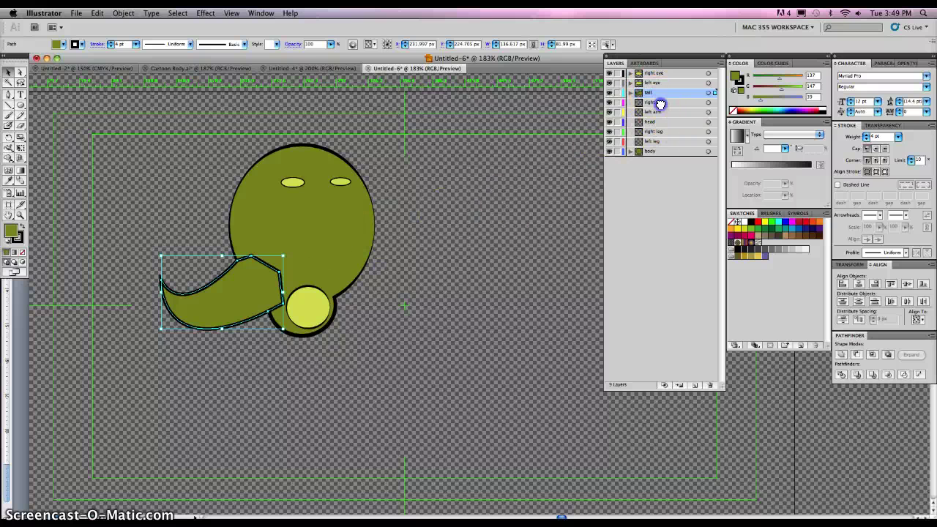
{"action": "left_click_drag", "start_coordinate": [659, 104], "coordinate": [662, 161]}
{"action": "left_click", "coordinate": [455, 215]}
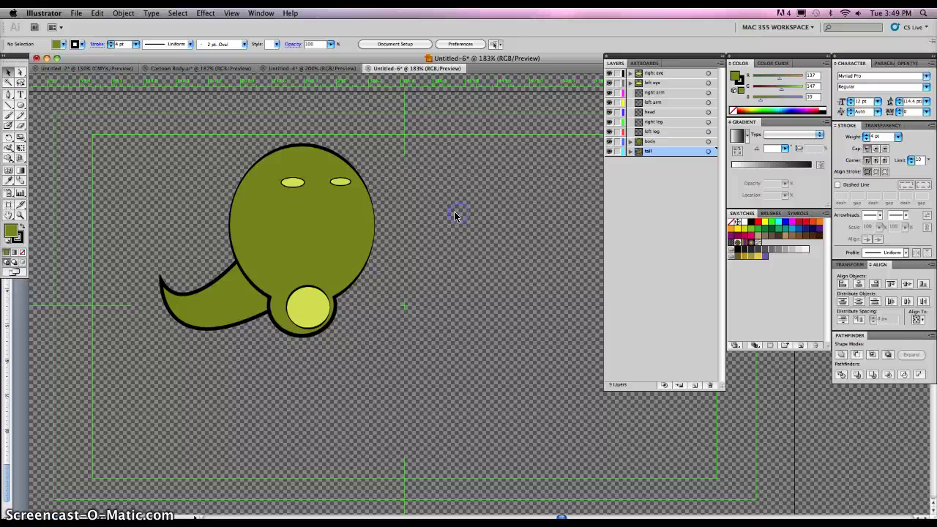
{"action": "left_click_drag", "start_coordinate": [229, 304], "coordinate": [234, 306]}
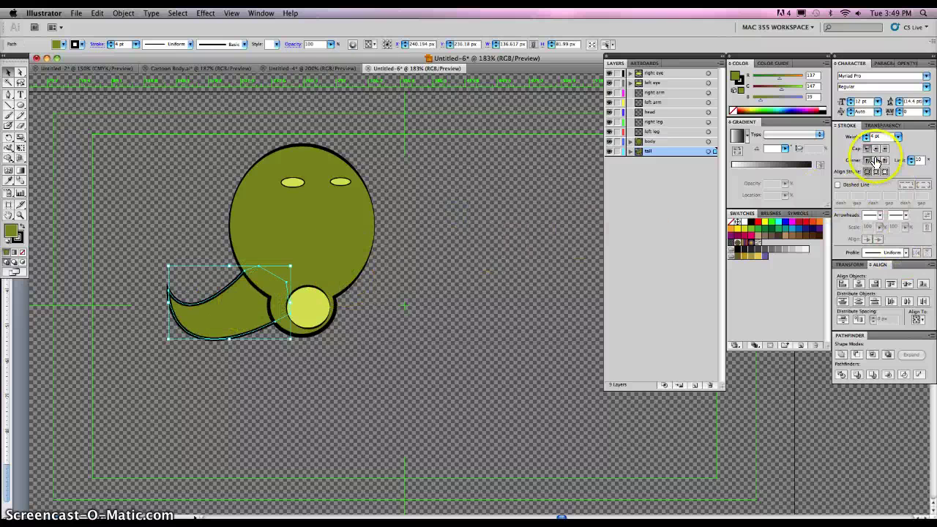
Give the tail outline a tapered stroke width profile.
{"action": "left_click", "coordinate": [906, 253]}
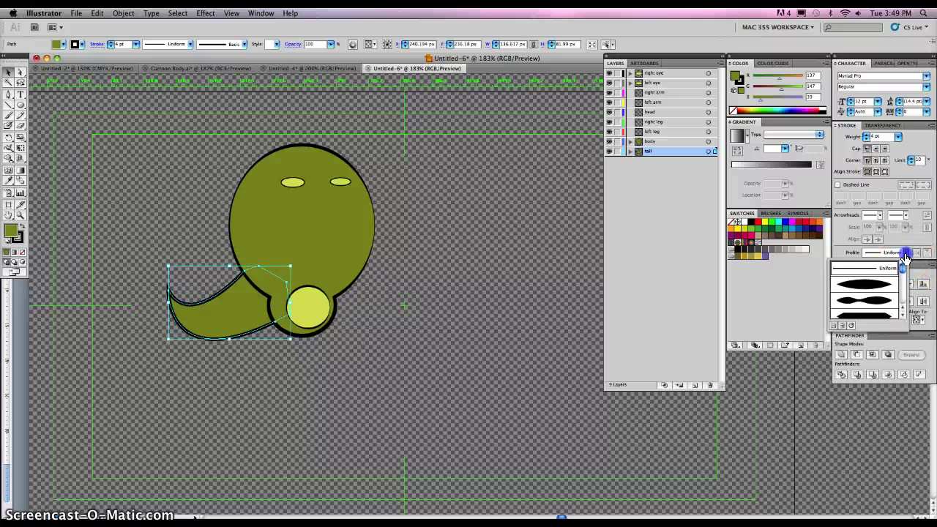
{"action": "left_click", "coordinate": [863, 284]}
{"action": "left_click", "coordinate": [538, 276]}
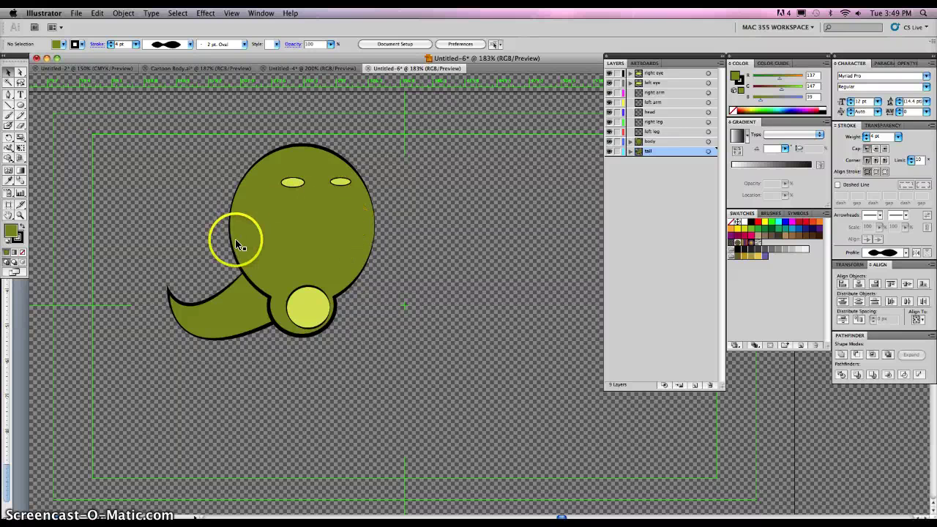
Paint a thin curved arm on the body's left side on the left arm layer.
{"action": "left_click", "coordinate": [652, 101]}
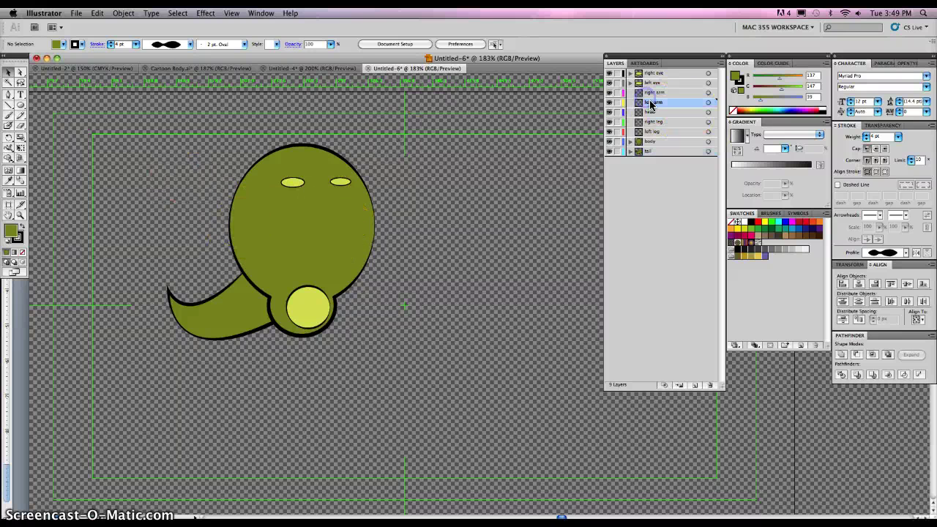
{"action": "left_click", "coordinate": [8, 115]}
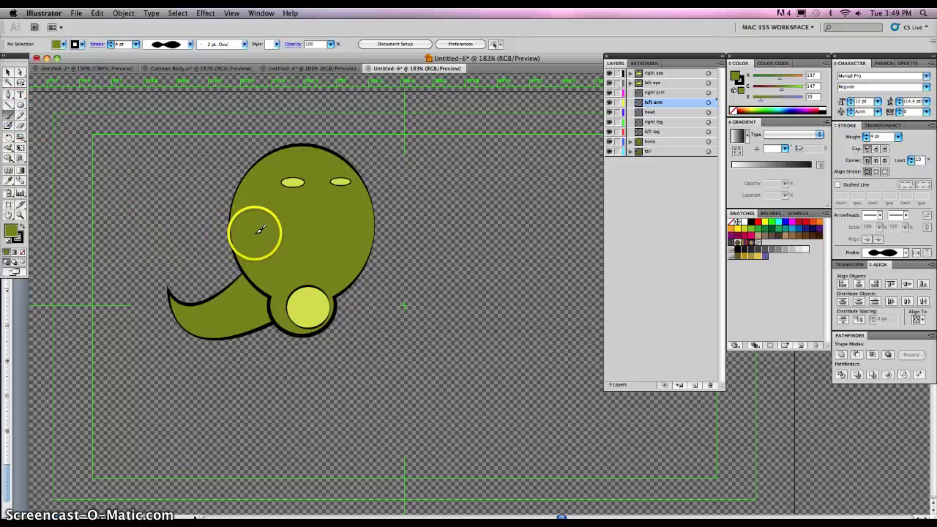
{"action": "left_click_drag", "start_coordinate": [254, 234], "coordinate": [196, 260]}
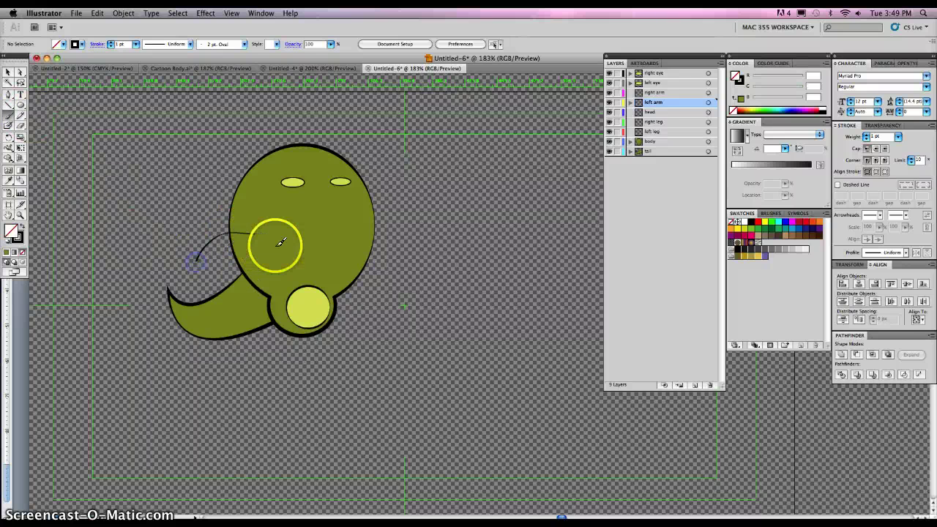
{"action": "left_click", "coordinate": [10, 73]}
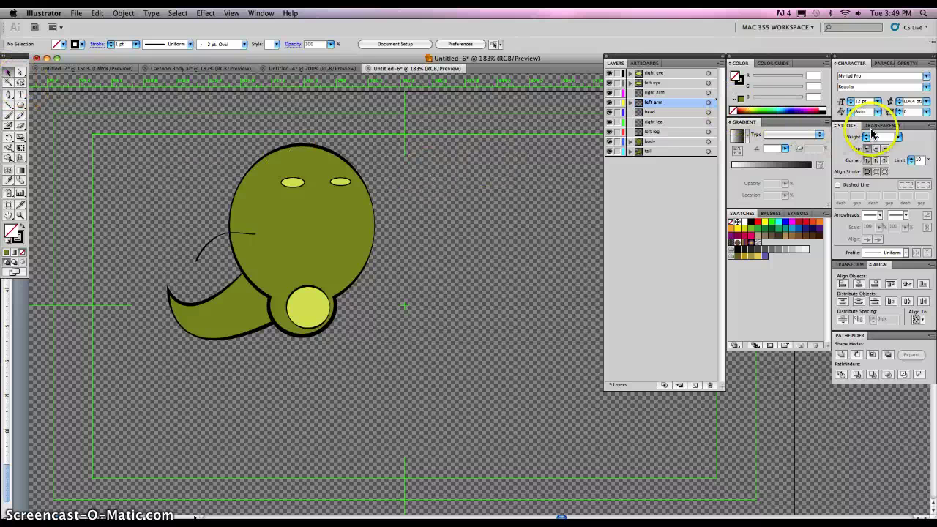
Set stroke weight to 6 pt and paint thick right and left arms.
{"action": "left_click", "coordinate": [898, 139]}
{"action": "left_click", "coordinate": [873, 184]}
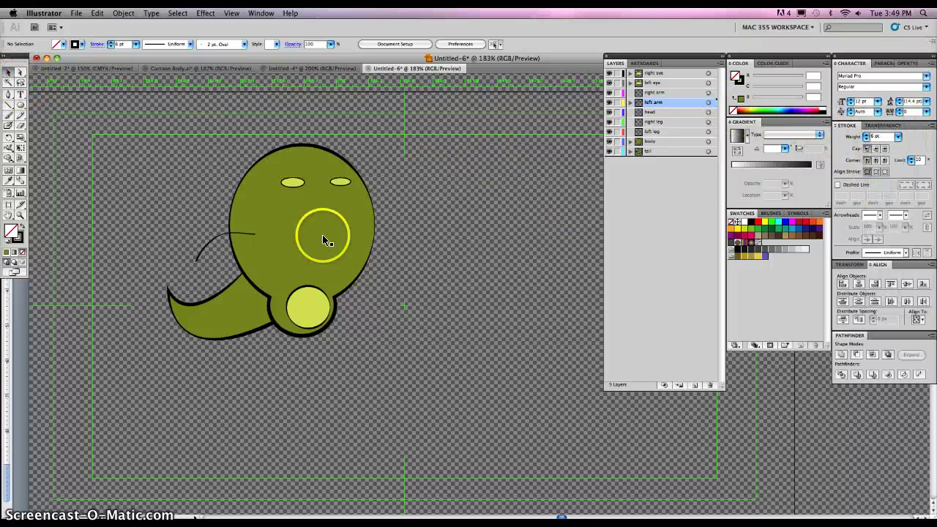
{"action": "left_click", "coordinate": [8, 115]}
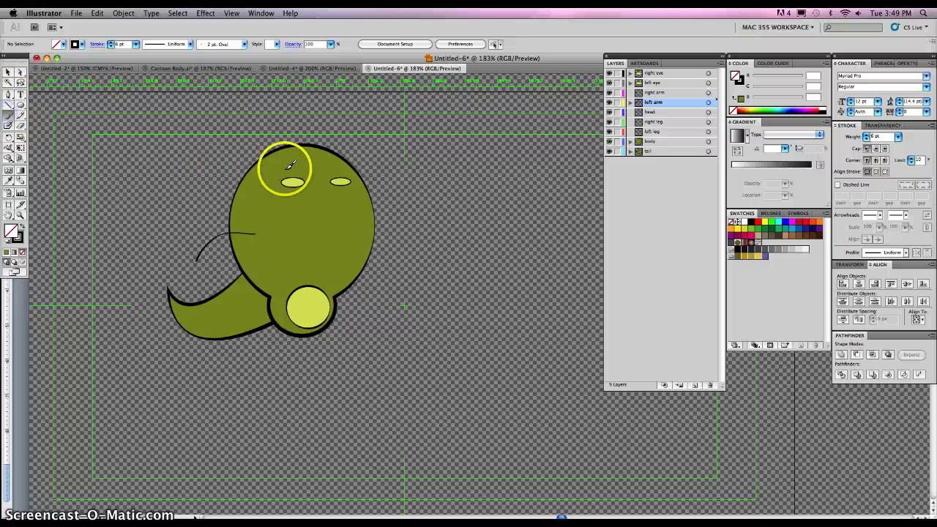
{"action": "left_click", "coordinate": [406, 218]}
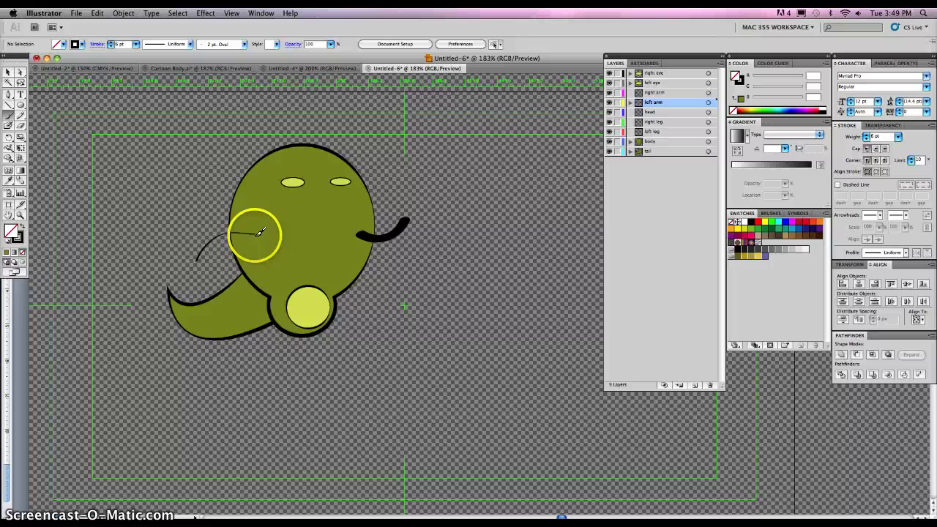
{"action": "left_click_drag", "start_coordinate": [260, 231], "coordinate": [222, 227]}
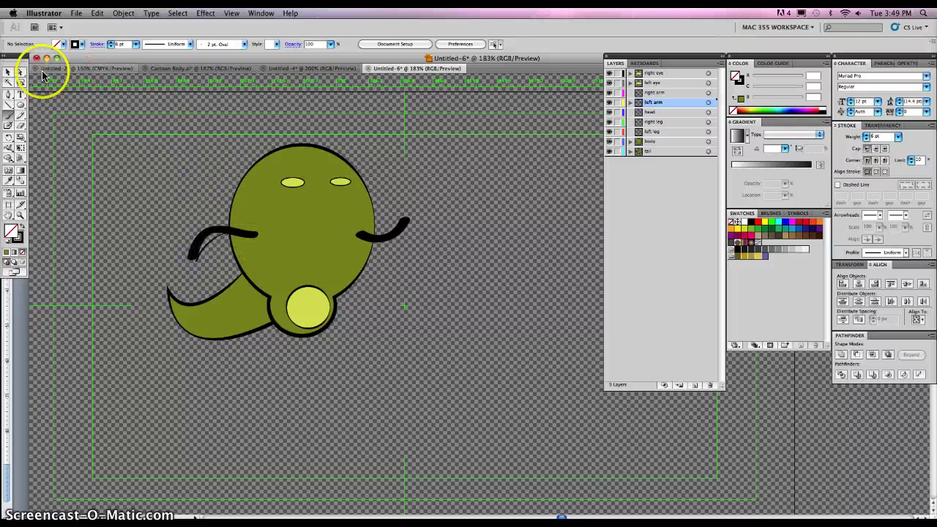
Select the arm strokes, ending with the right arm selected.
{"action": "left_click", "coordinate": [7, 72]}
{"action": "left_click", "coordinate": [207, 243]}
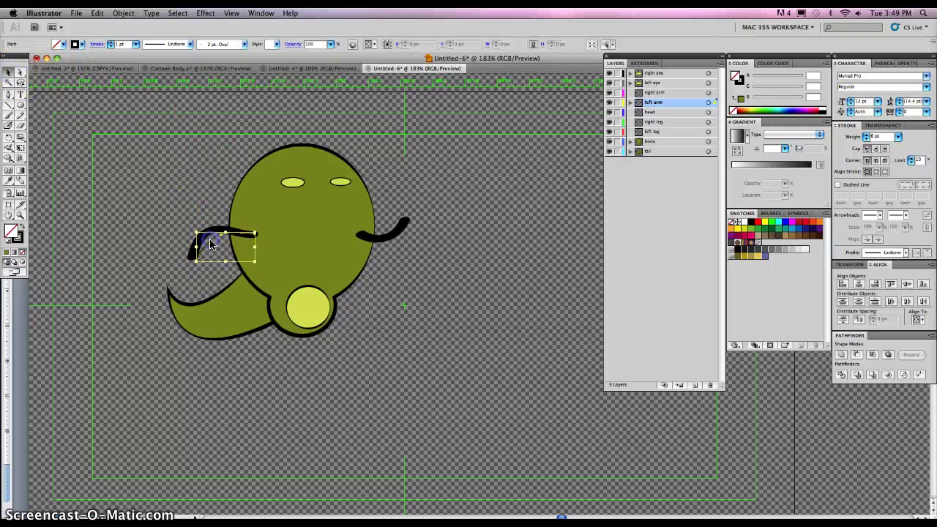
{"action": "left_click", "coordinate": [214, 247]}
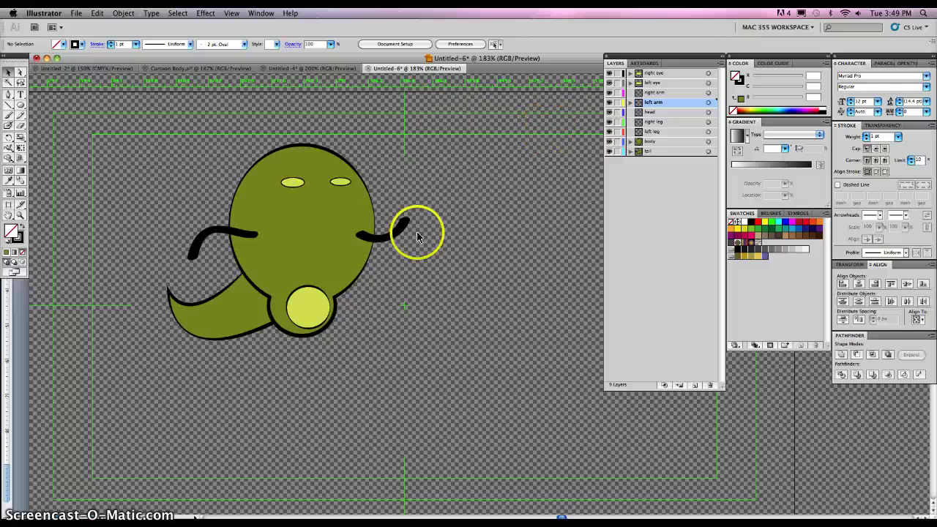
{"action": "left_click", "coordinate": [393, 217]}
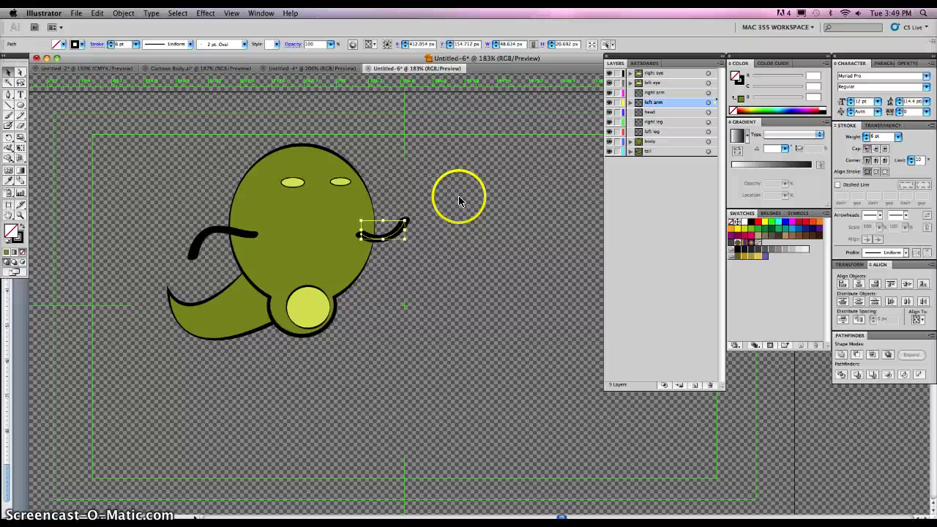
Cut the right arm and paste it onto the right arm layer beside the head.
{"action": "key", "text": "super+x"}
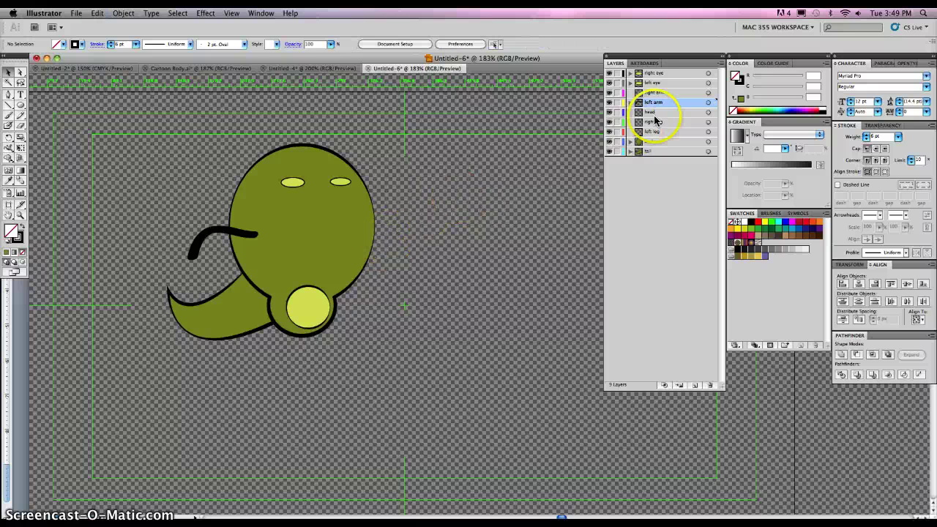
{"action": "left_click", "coordinate": [661, 92]}
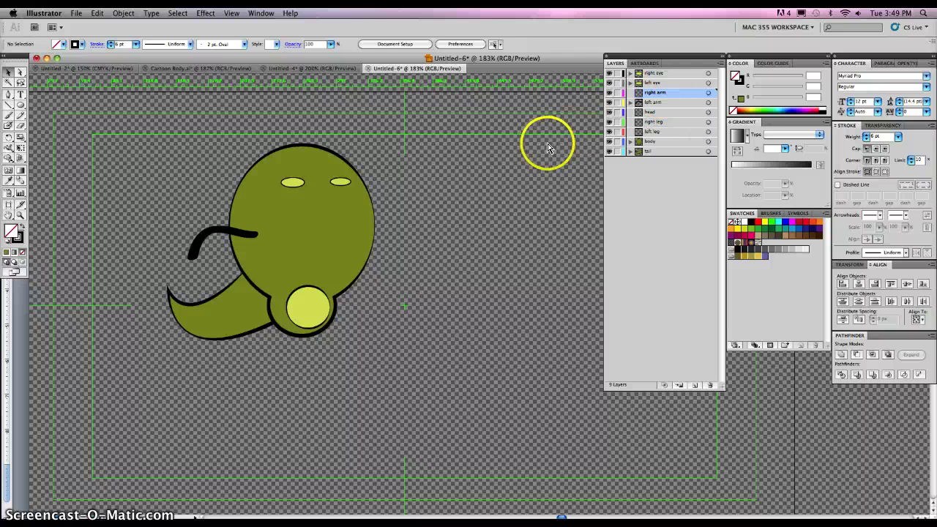
{"action": "key", "text": "super+v"}
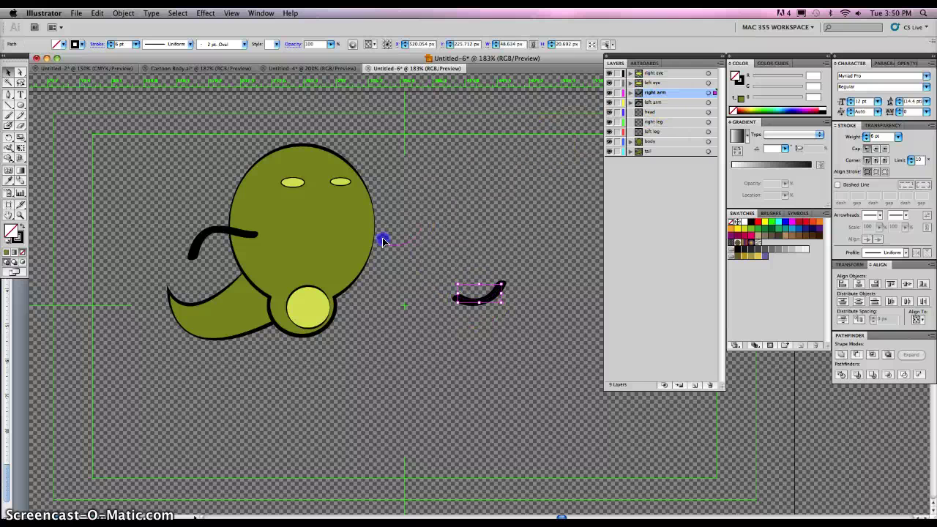
{"action": "left_click_drag", "start_coordinate": [375, 237], "coordinate": [377, 237]}
{"action": "left_click", "coordinate": [418, 246]}
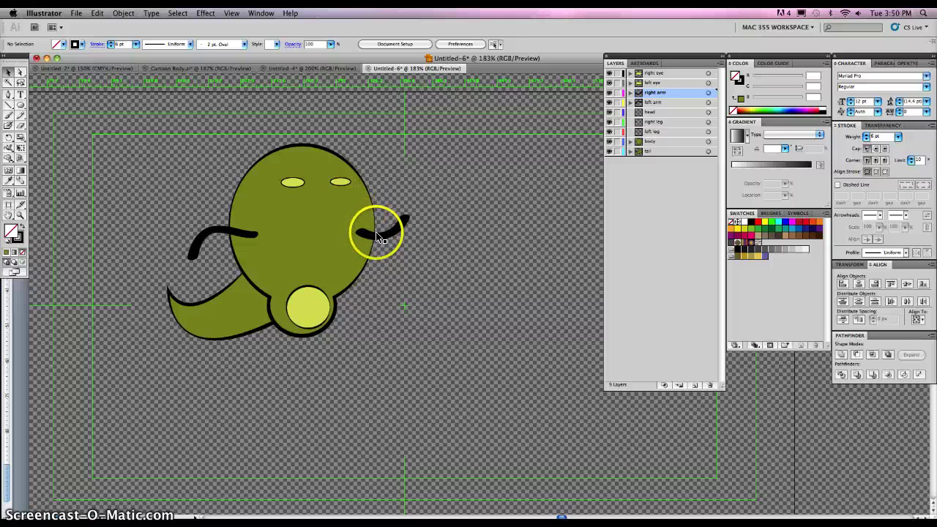
Move the right arm layer below the body layer so the arm tucks behind.
{"action": "left_click", "coordinate": [375, 228]}
{"action": "left_click_drag", "start_coordinate": [669, 94], "coordinate": [666, 144]}
{"action": "left_click", "coordinate": [519, 185]}
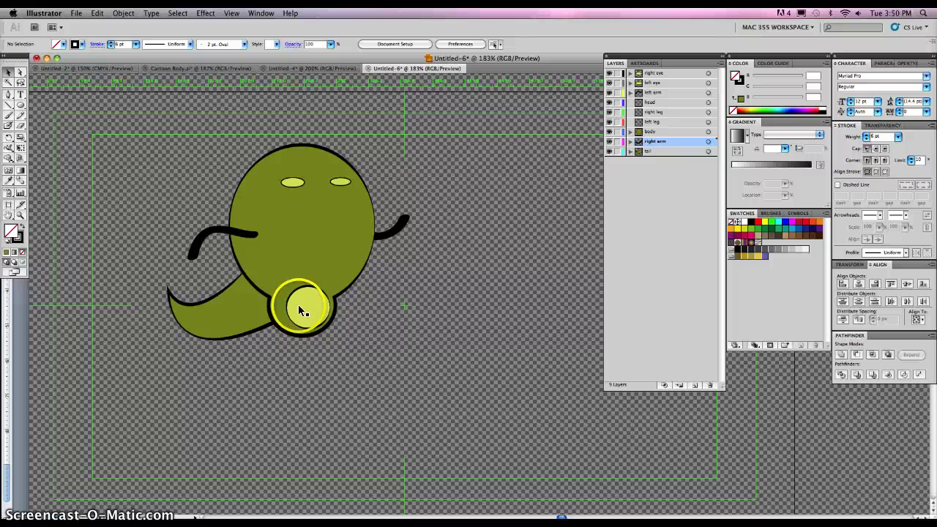
Paint the right leg on the right leg layer and the left leg on the left leg layer.
{"action": "left_click", "coordinate": [653, 112]}
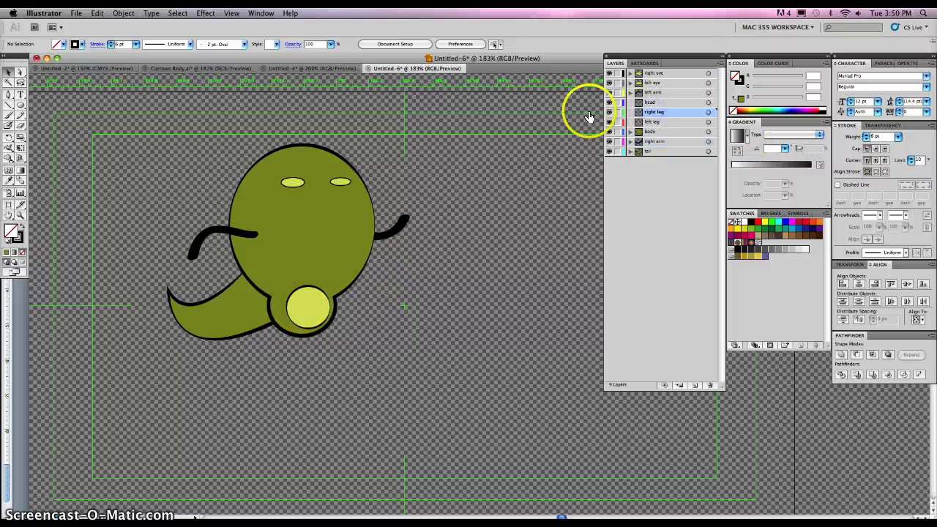
{"action": "left_click", "coordinate": [9, 115]}
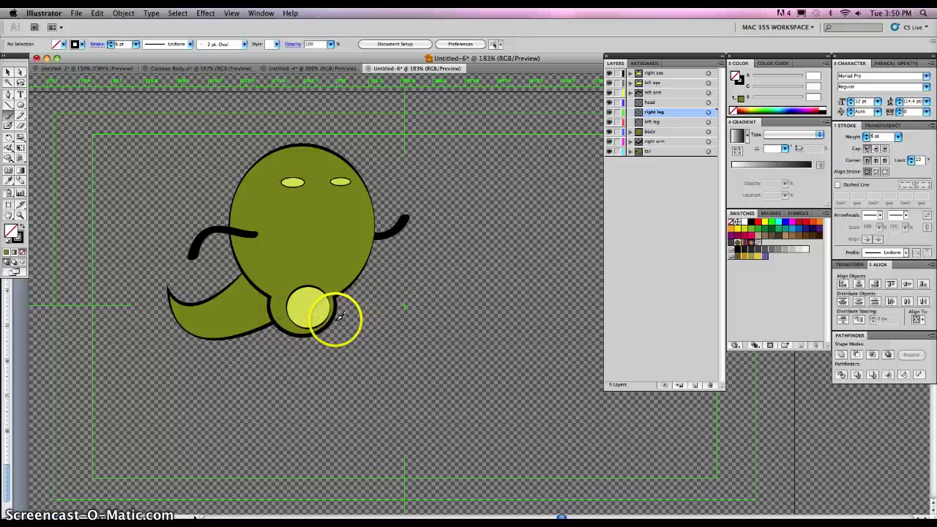
{"action": "left_click_drag", "start_coordinate": [335, 311], "coordinate": [366, 342]}
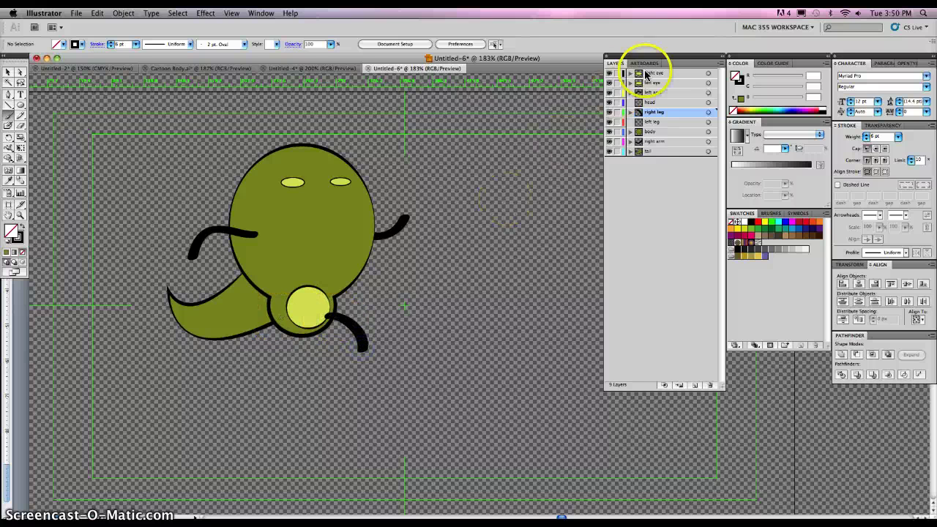
{"action": "left_click", "coordinate": [654, 121]}
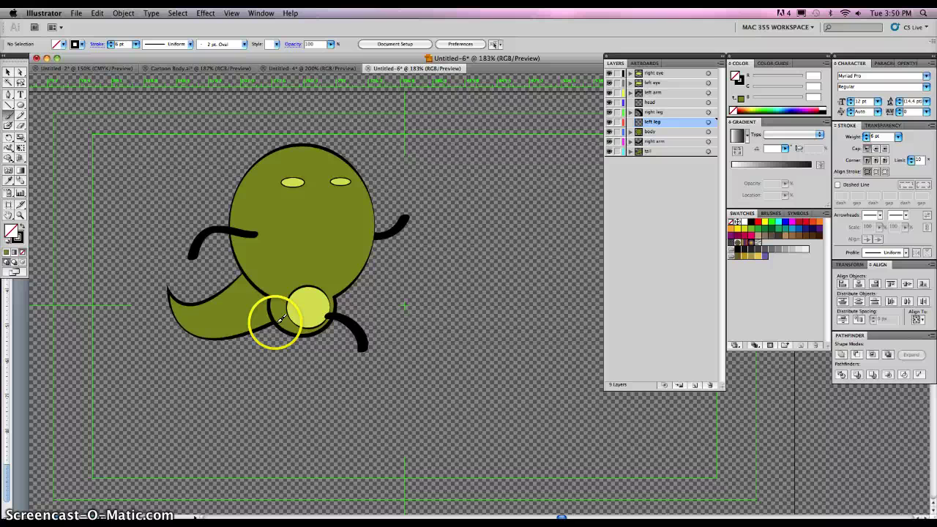
{"action": "left_click_drag", "start_coordinate": [273, 331], "coordinate": [278, 325]}
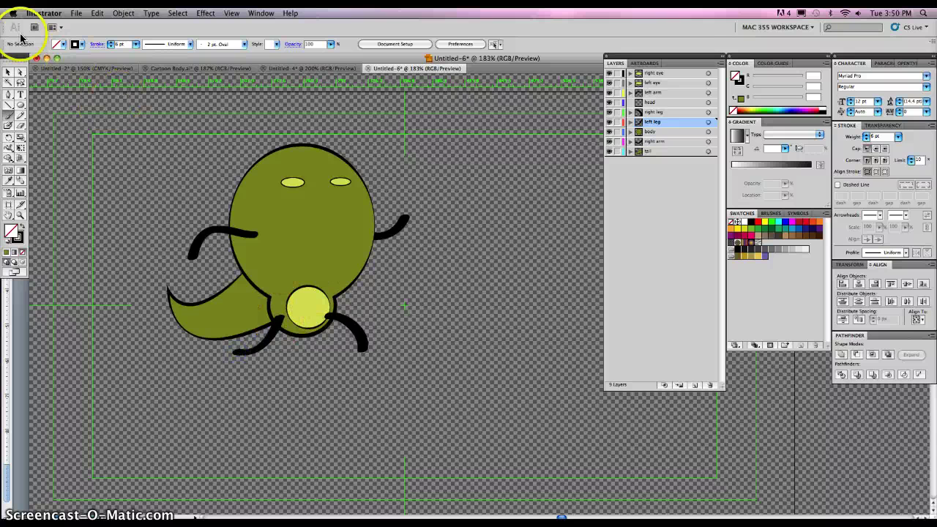
Move the right leg layer below the right arm layer, behind the body.
{"action": "left_click", "coordinate": [8, 71]}
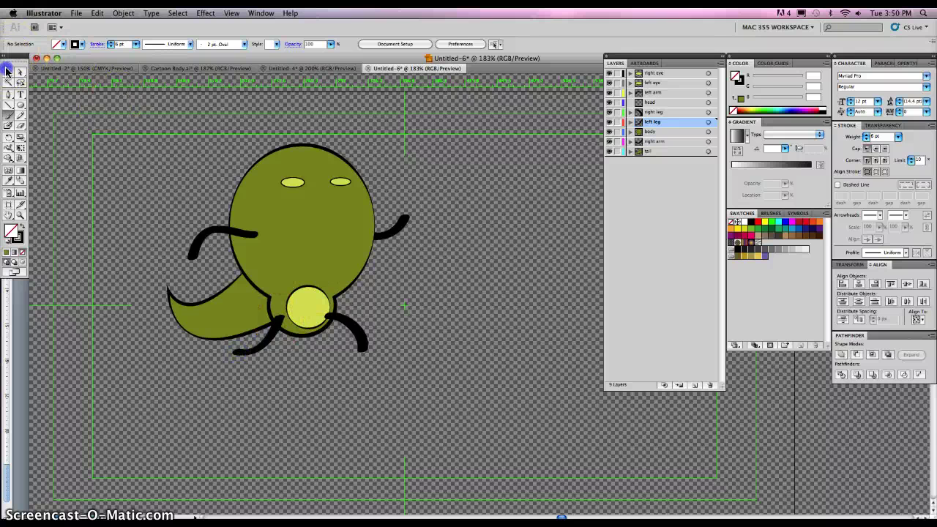
{"action": "left_click", "coordinate": [658, 113]}
{"action": "left_click_drag", "start_coordinate": [665, 122], "coordinate": [662, 145]}
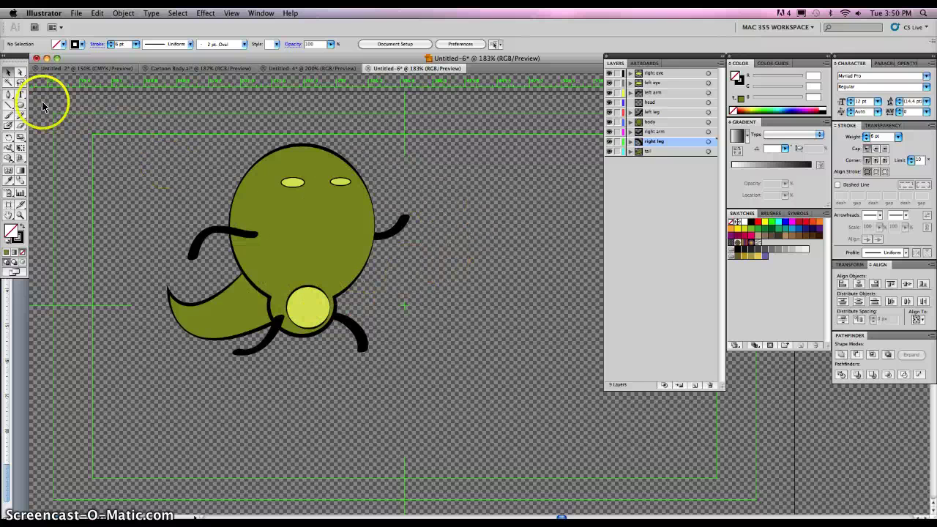
{"action": "left_click", "coordinate": [7, 94]}
{"action": "left_click", "coordinate": [533, 195]}
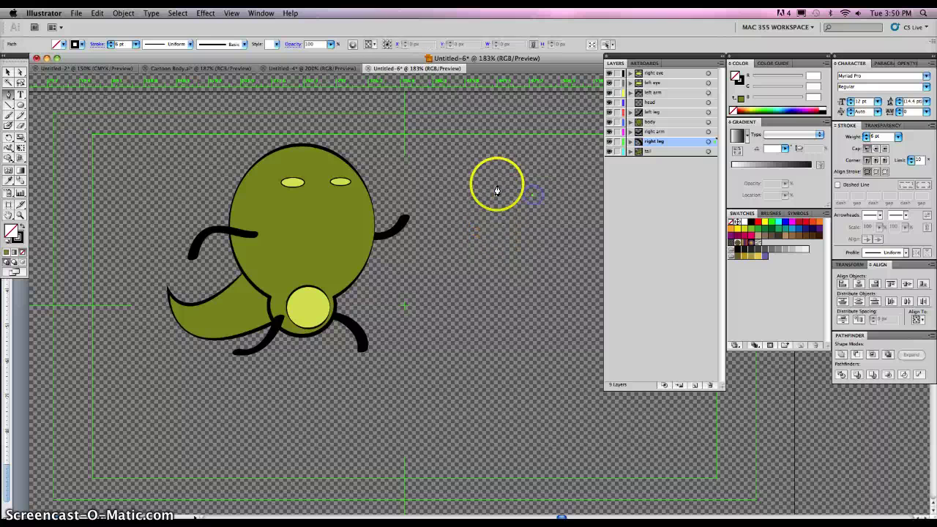
{"action": "left_click_drag", "start_coordinate": [469, 208], "coordinate": [461, 255]}
{"action": "mouse_move", "coordinate": [495, 284]}
{"action": "left_mouse_down"}
{"action": "mouse_move", "coordinate": [502, 314]}
{"action": "mouse_move", "coordinate": [442, 340]}
{"action": "mouse_move", "coordinate": [456, 421]}
{"action": "mouse_move", "coordinate": [544, 372]}
{"action": "left_mouse_up"}
{"action": "left_click_drag", "start_coordinate": [559, 321], "coordinate": [548, 291]}
{"action": "left_click_drag", "start_coordinate": [525, 257], "coordinate": [516, 195]}
{"action": "left_click", "coordinate": [549, 220]}
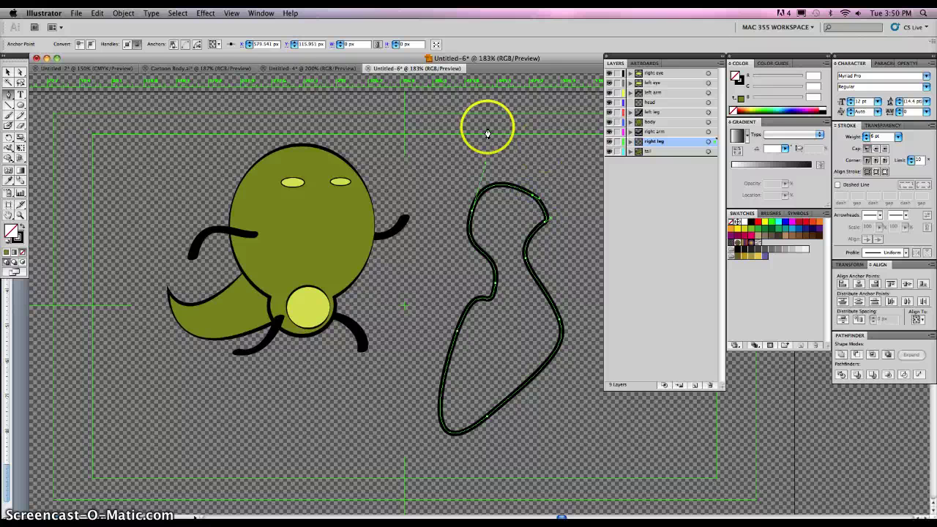
{"action": "left_click", "coordinate": [8, 72]}
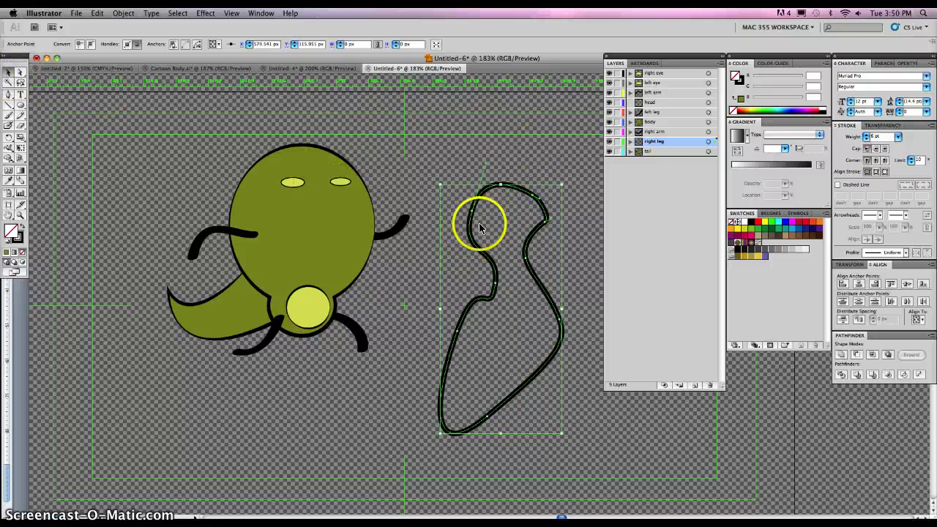
{"action": "key", "text": "Delete"}
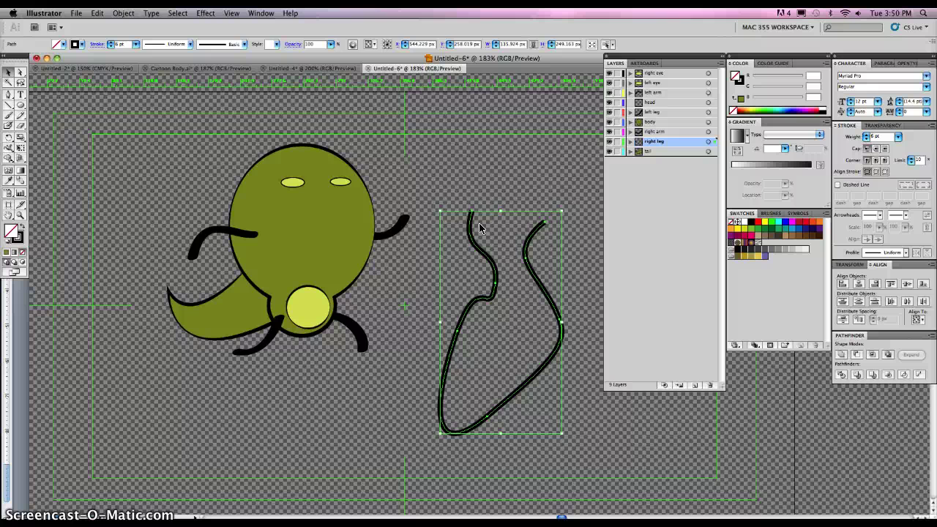
{"action": "key", "text": "Delete"}
{"action": "left_click", "coordinate": [435, 241]}
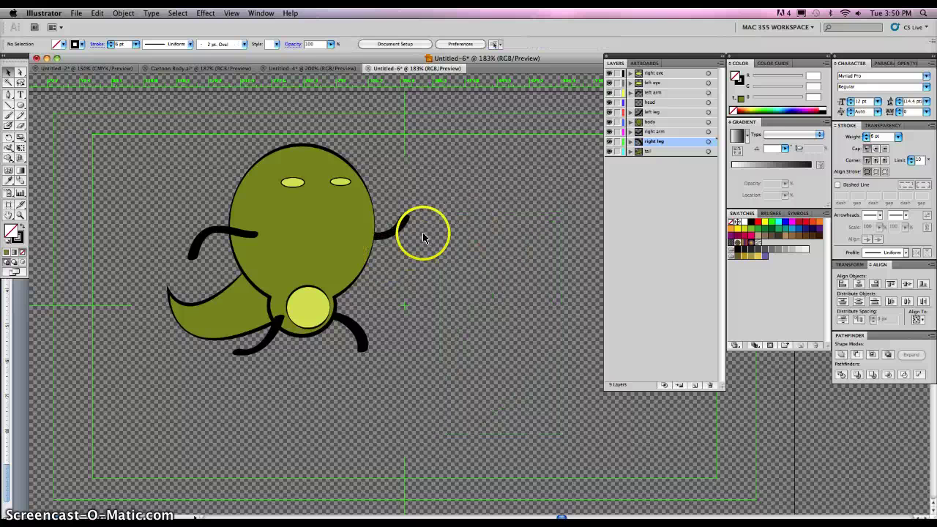